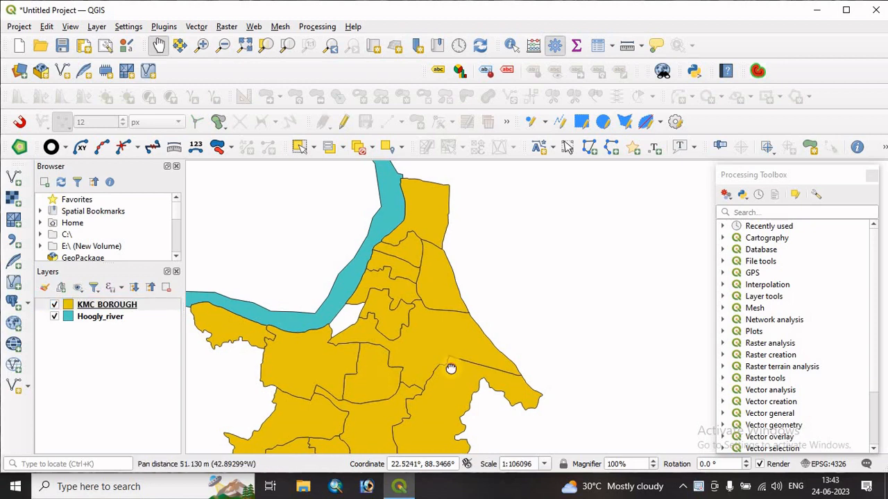
scroll(441, 314, "down", 1)
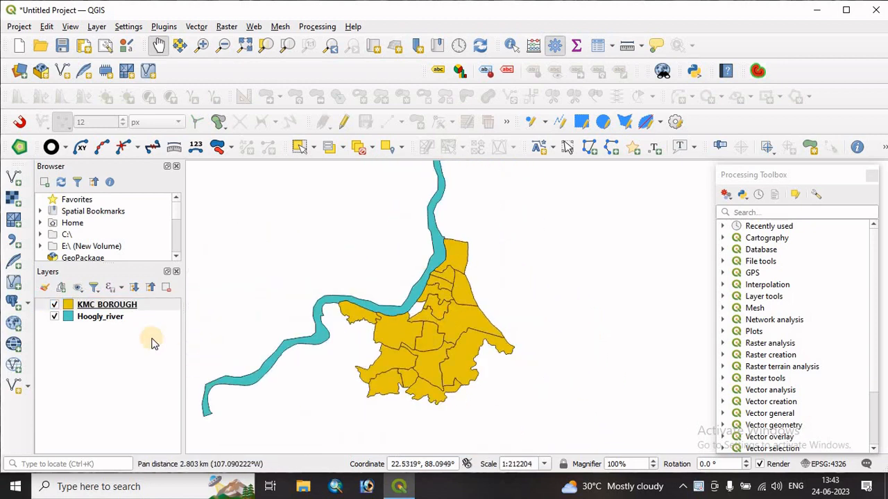
scroll(443, 290, "up", 1)
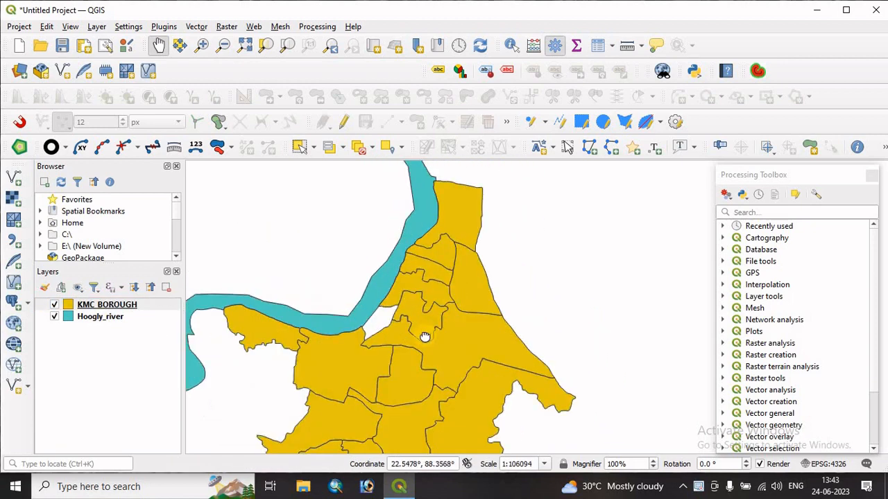
left_click_drag(424, 338, 448, 362)
scroll(463, 316, "down", 1)
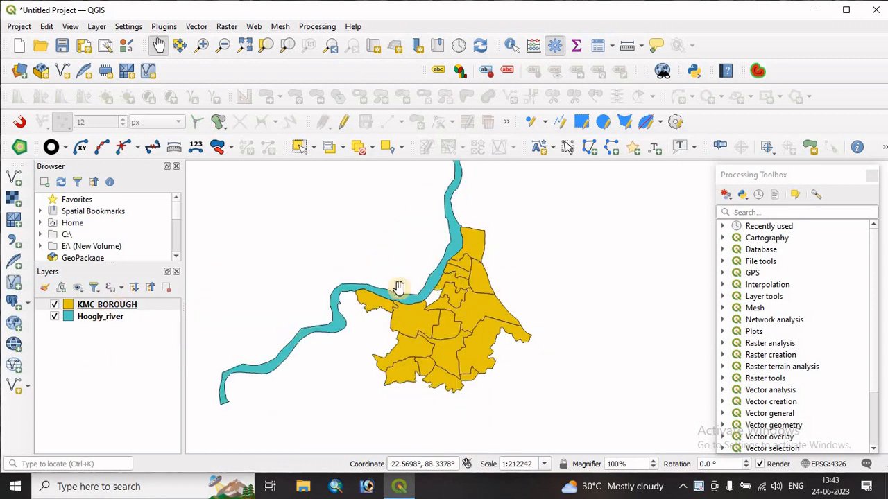
scroll(453, 289, "down", 1)
scroll(452, 290, "up", 2)
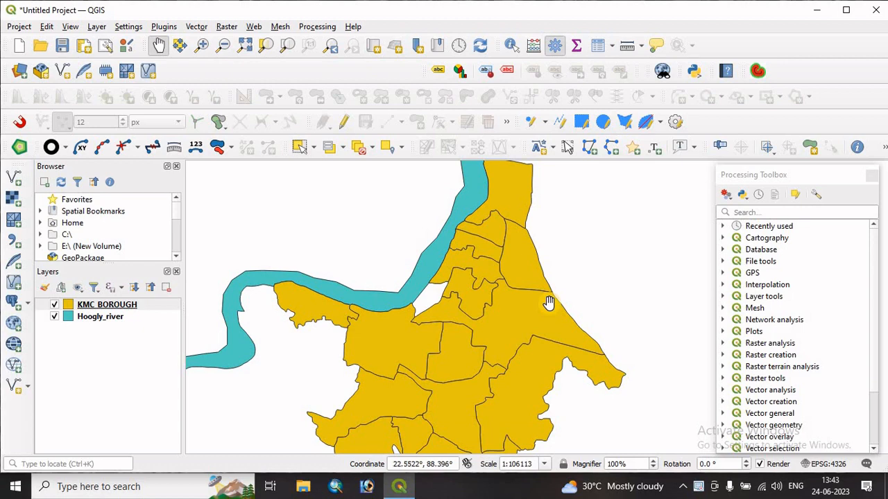
left_click_drag(509, 327, 481, 315)
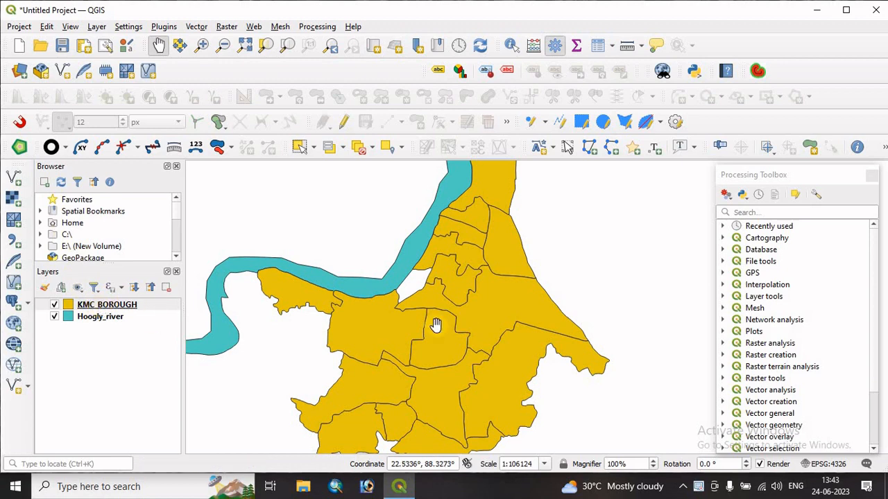
Step: Examine the borough names and worker fields in the attribute table of the KMC_BOROUGH layer, and close the table
right_click(91, 308)
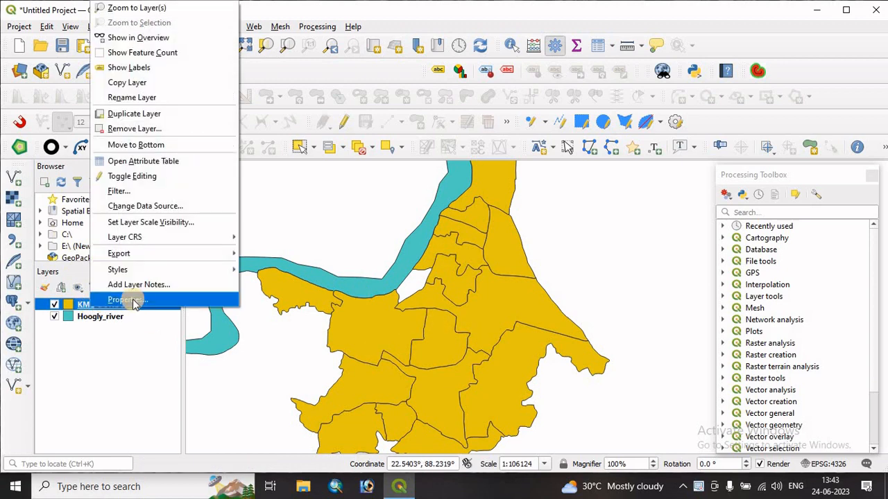
left_click(142, 162)
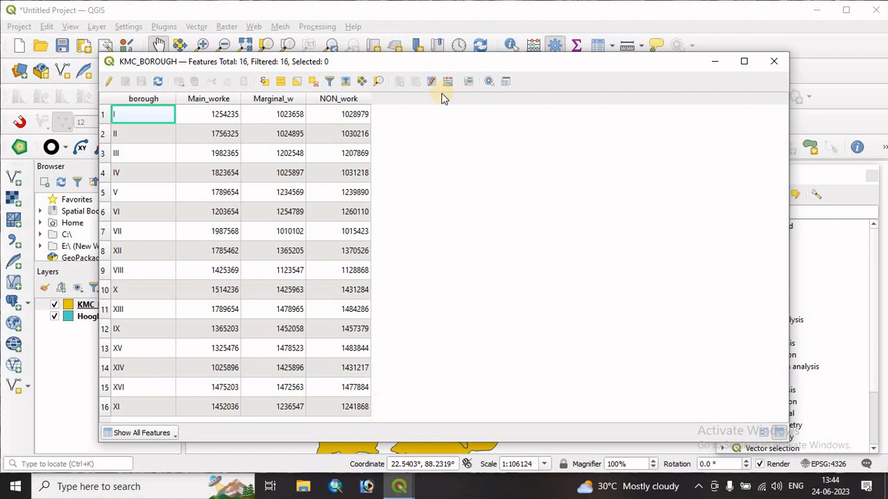
left_click_drag(791, 201, 458, 283)
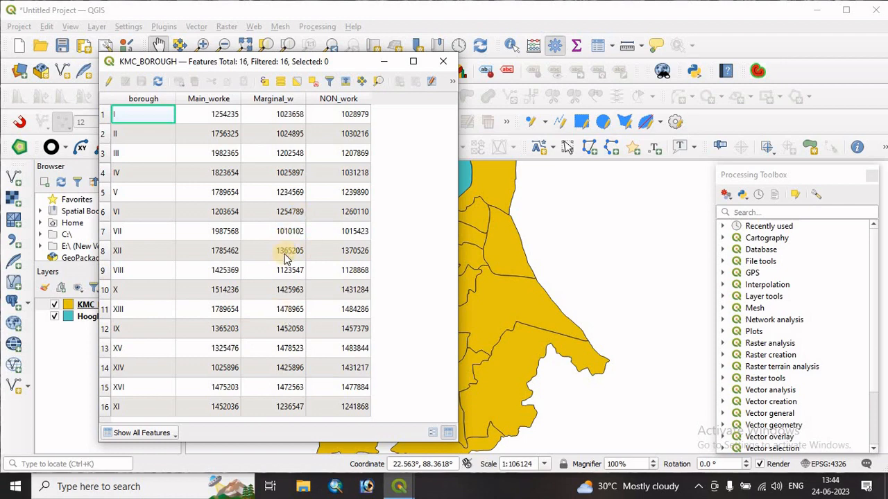
left_click_drag(491, 340, 537, 321)
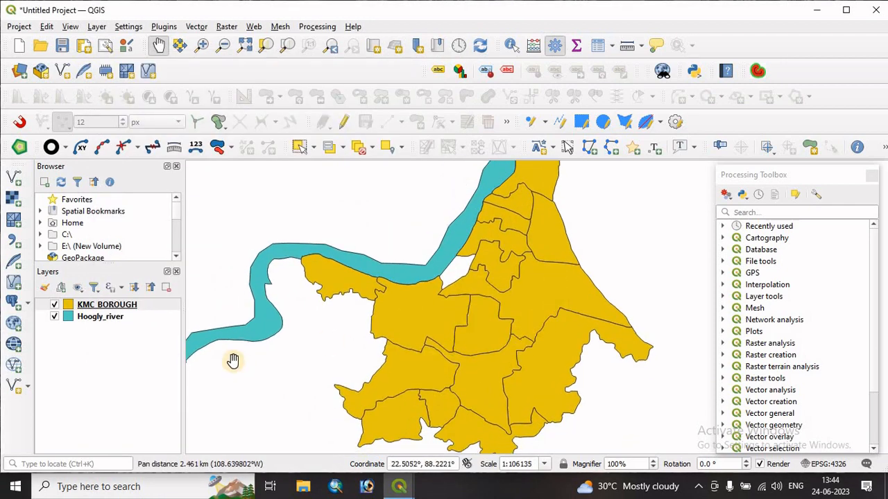
right_click(112, 307)
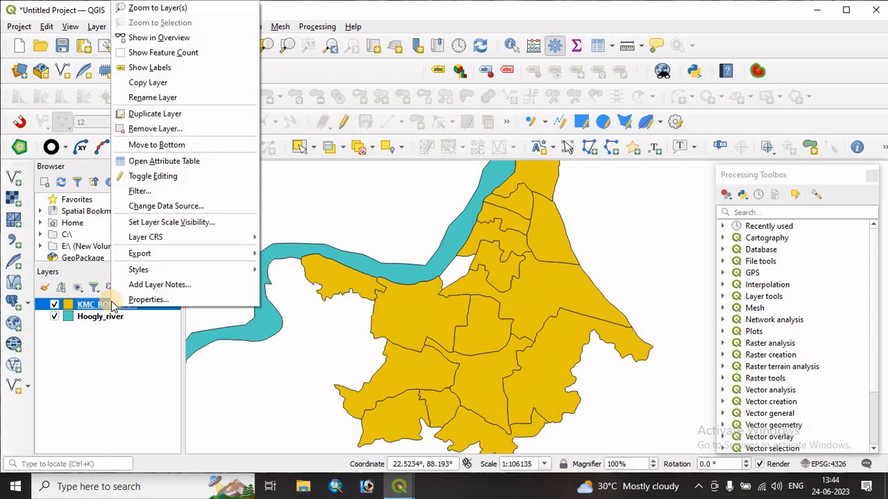
left_click(194, 161)
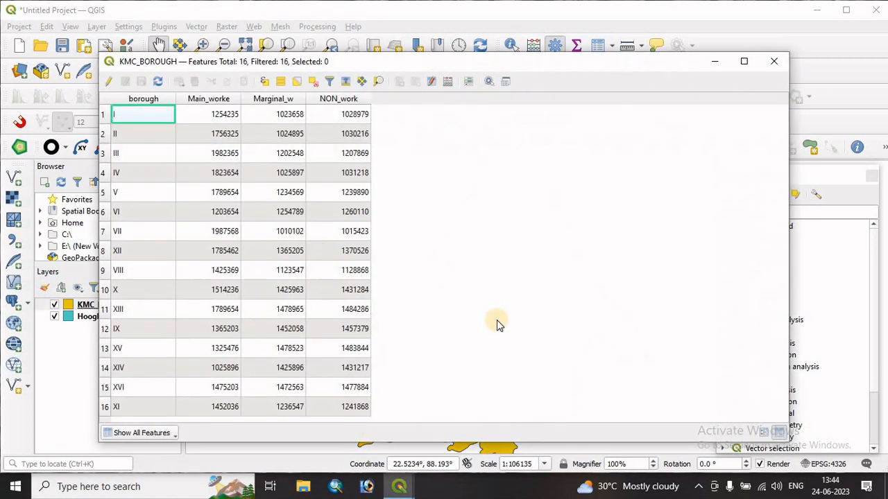
left_click(773, 62)
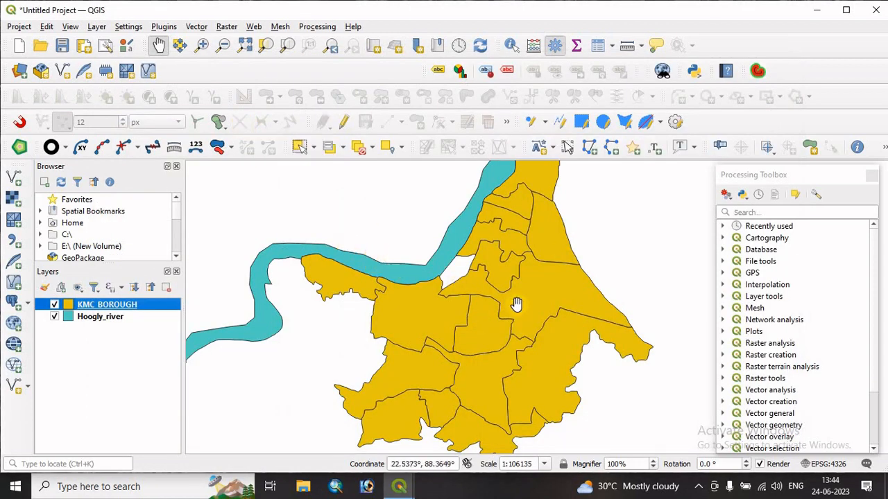
left_click_drag(516, 304, 508, 321)
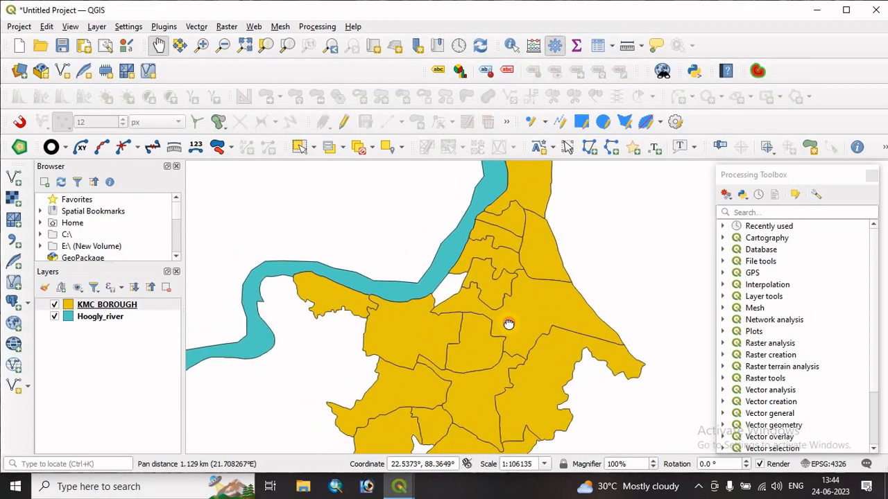
Step: Set the diagram type of the KMC_BOROUGH layer to Pie Chart in its properties and show the diagram's attribute assignment
right_click(101, 309)
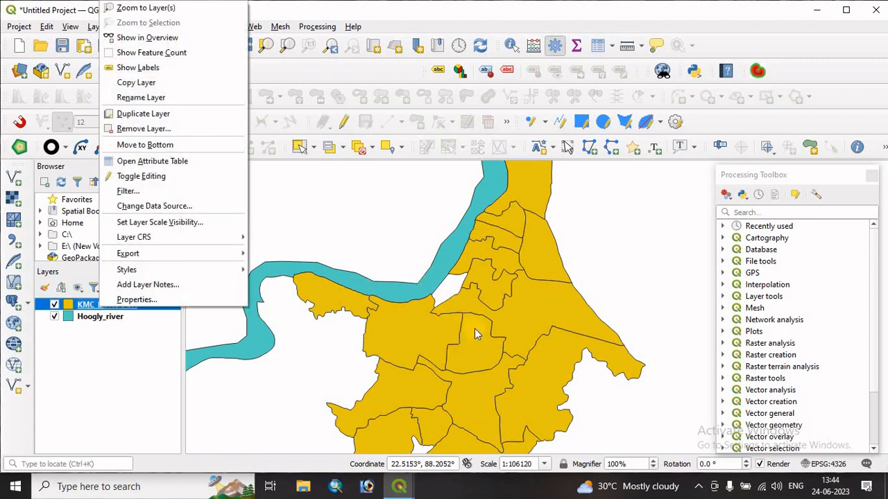
left_click(138, 300)
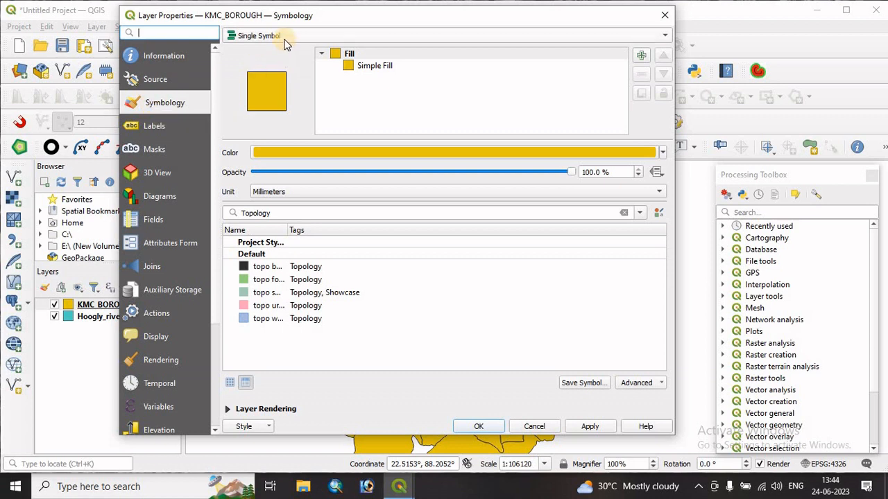
left_click(152, 109)
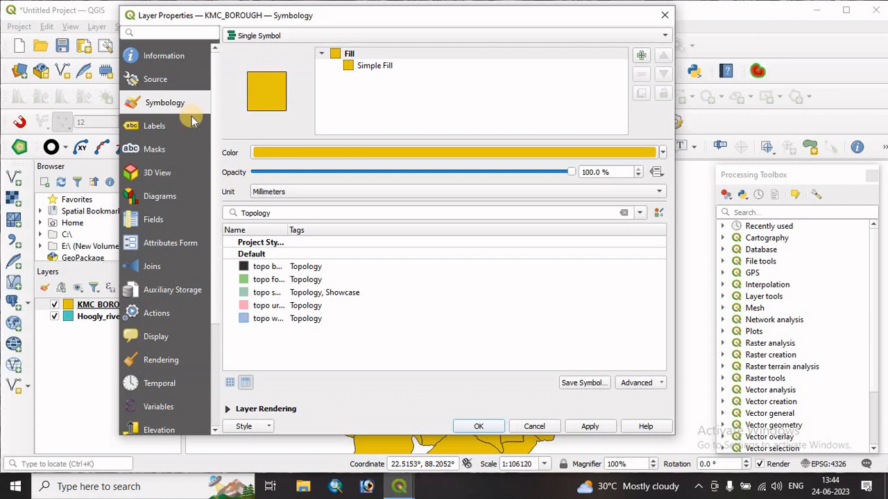
left_click(154, 200)
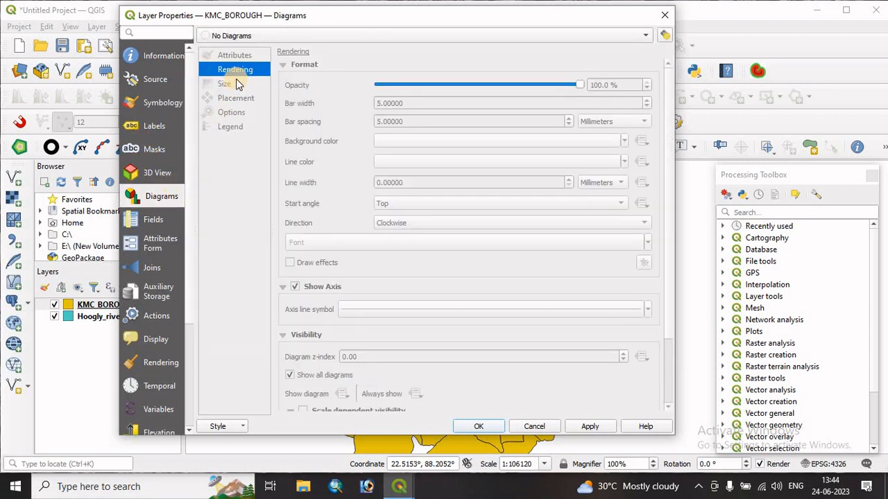
left_click(247, 35)
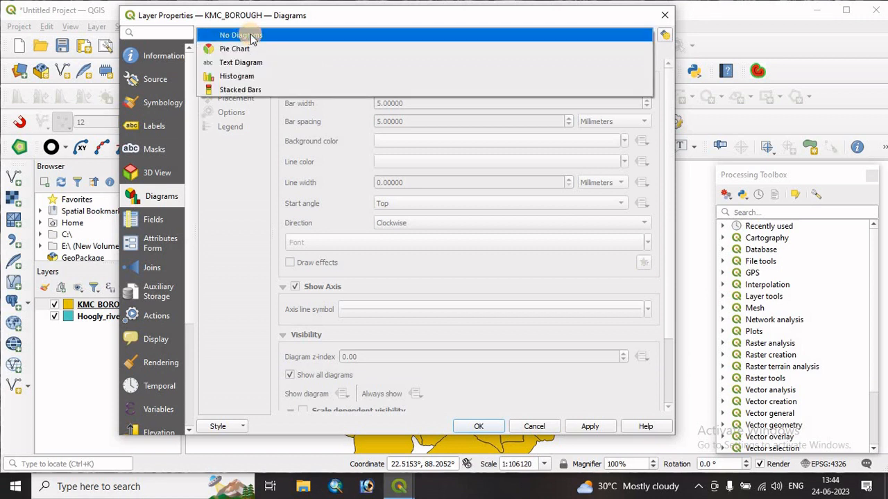
left_click(234, 49)
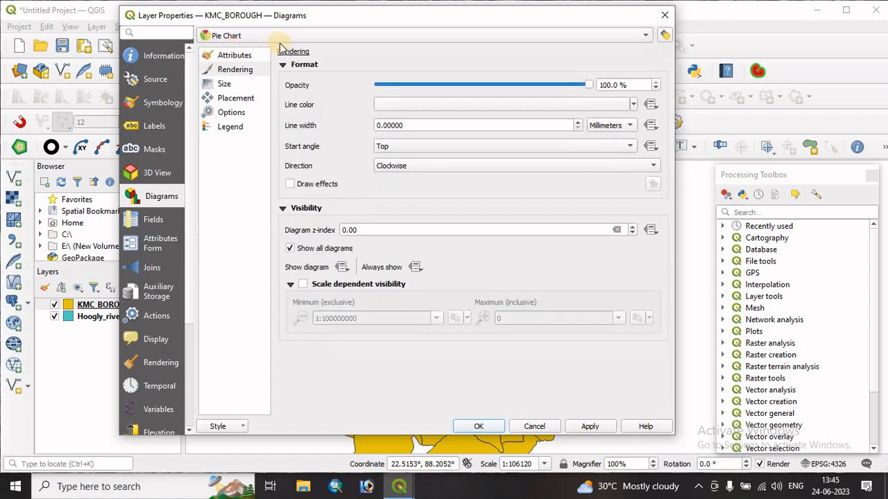
left_click(238, 57)
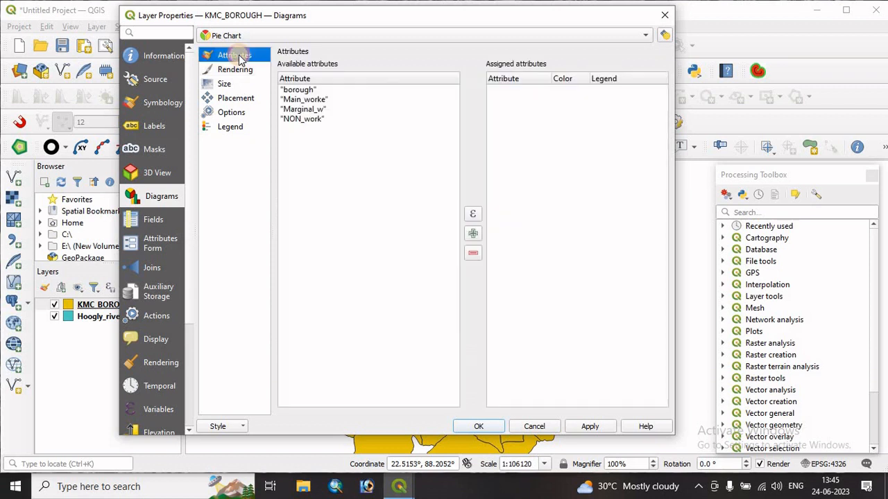
double_click(305, 99)
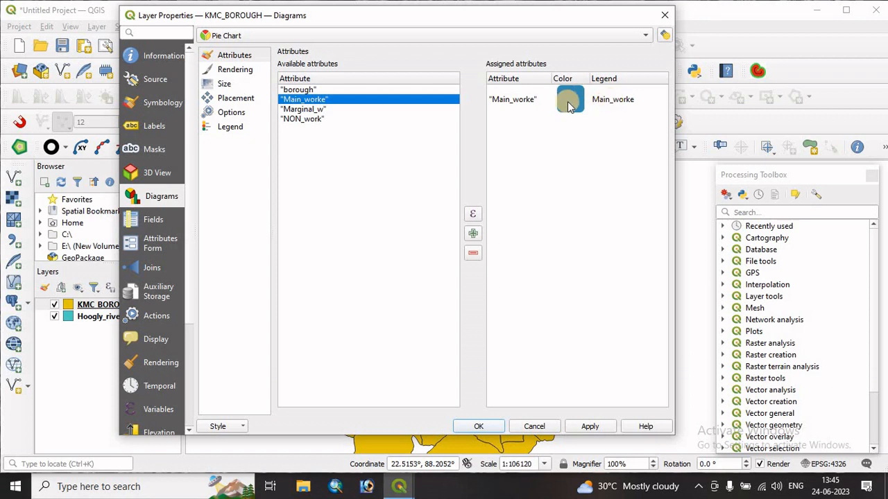
left_click(598, 100)
left_click(473, 253)
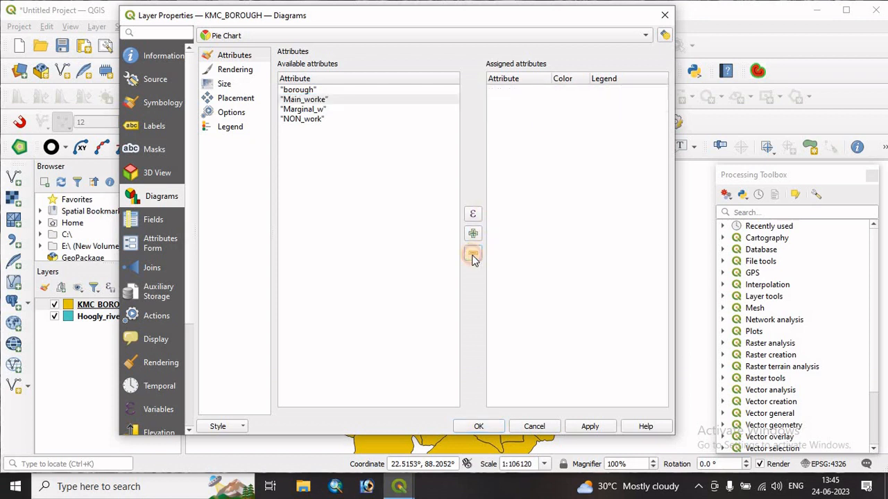
Step: Assign the Main_worke, Marginal_w and NON_work attributes to the pie chart
double_click(302, 100)
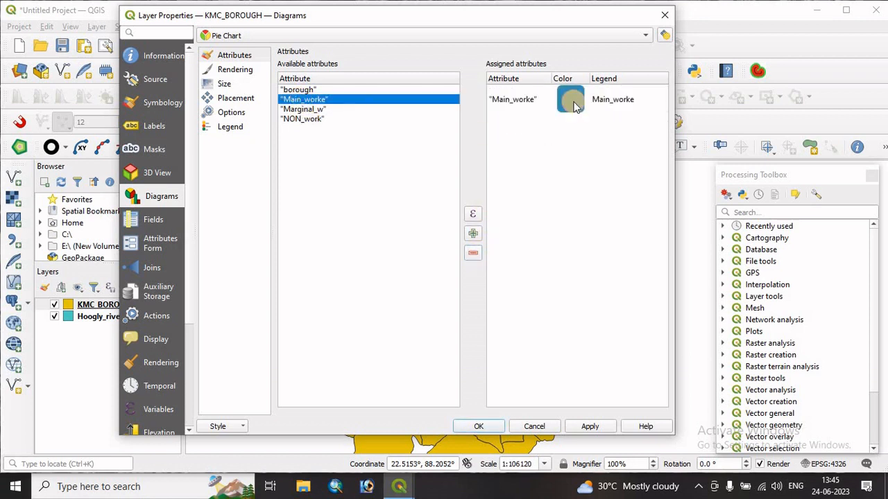
double_click(302, 109)
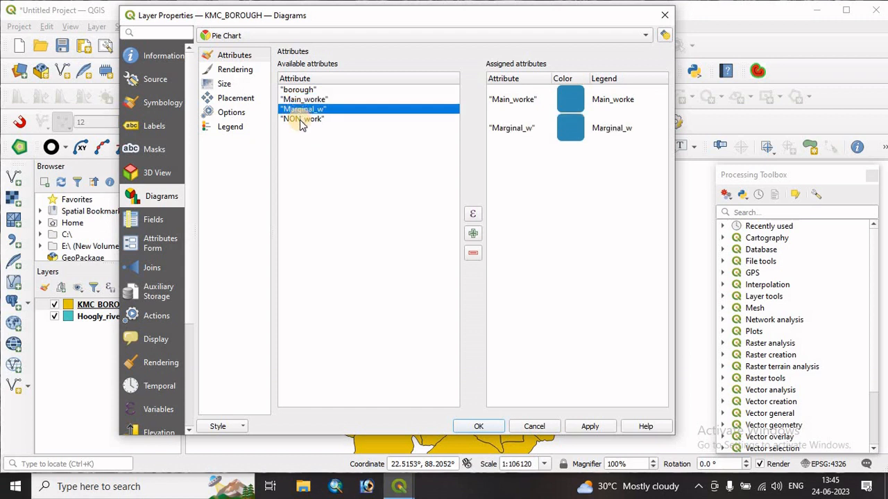
double_click(302, 119)
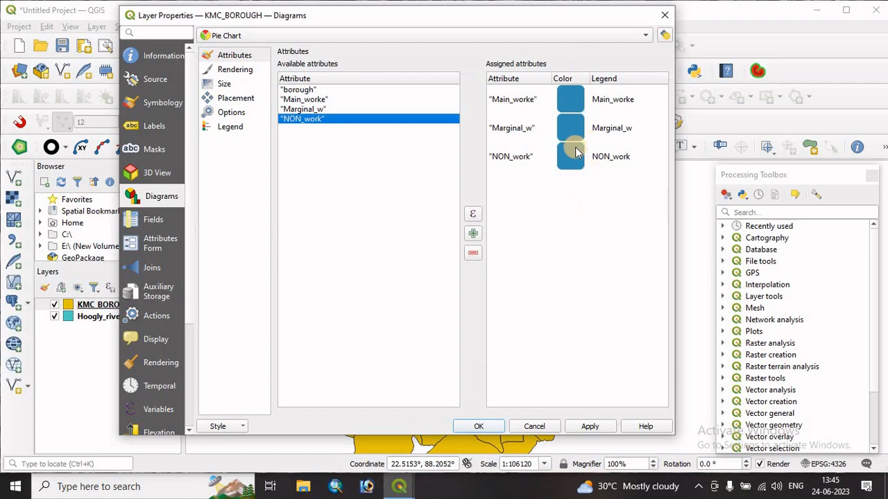
Step: Set the pie chart color of the Main_worke attribute to bright red, #ee0909
double_click(570, 99)
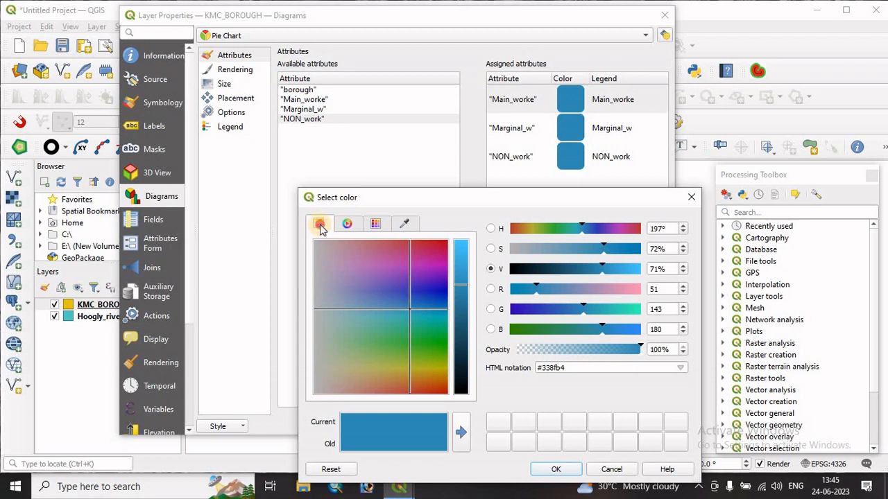
left_click(347, 223)
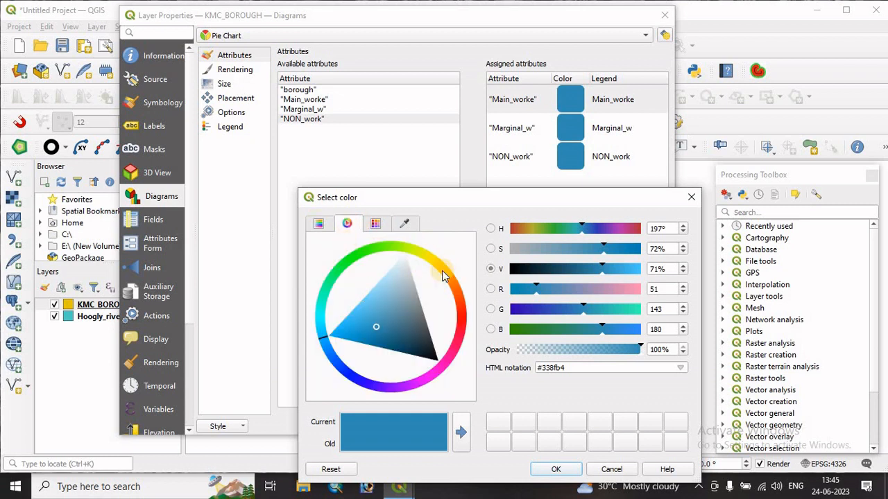
left_click(462, 321)
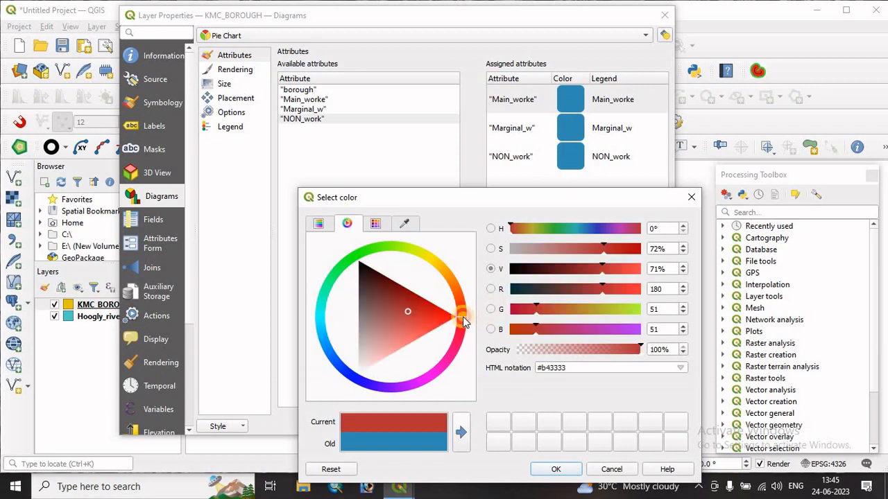
left_click(446, 316)
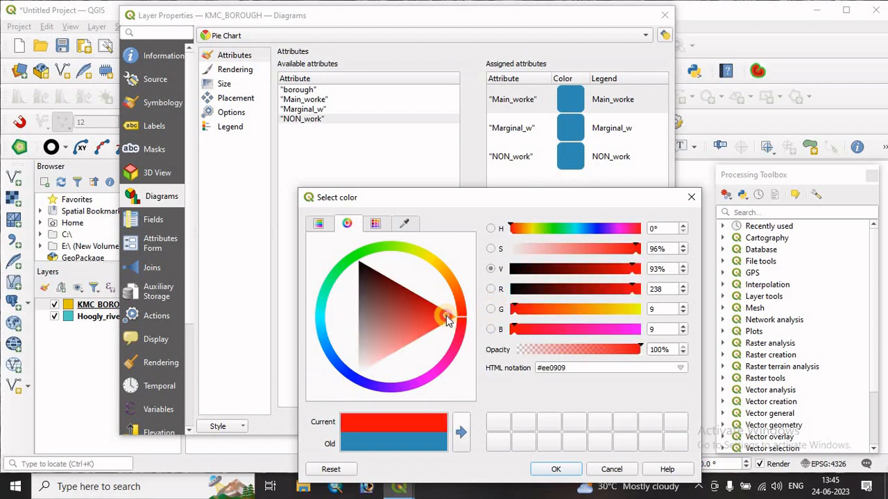
left_click(556, 469)
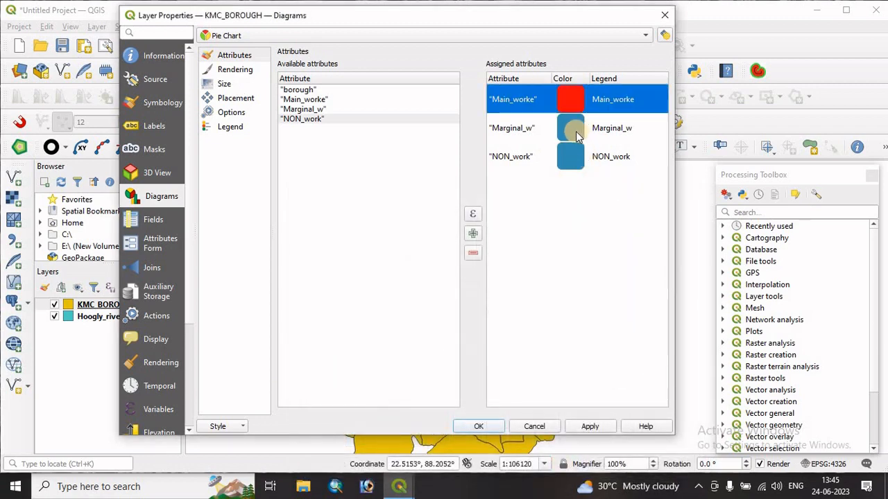
Step: Set the pie chart color of the Marginal_w attribute to bright green, #24ec0e
double_click(571, 131)
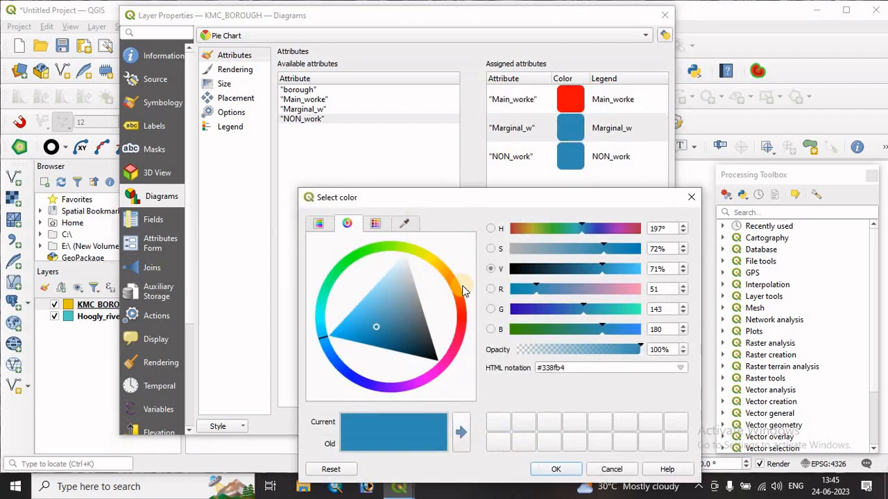
left_click(362, 255)
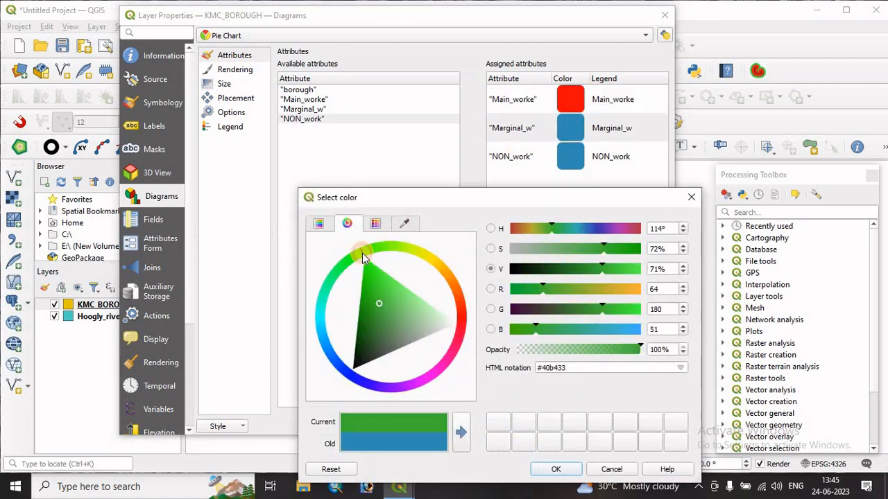
left_click(369, 260)
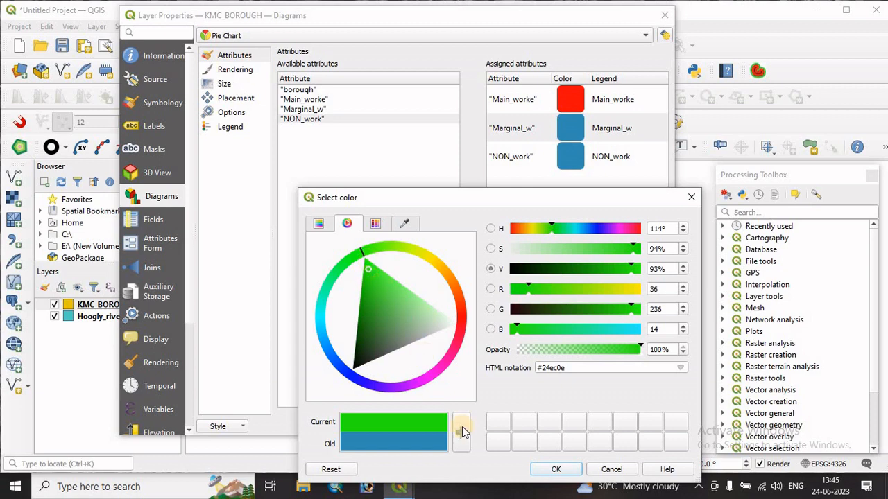
left_click(559, 470)
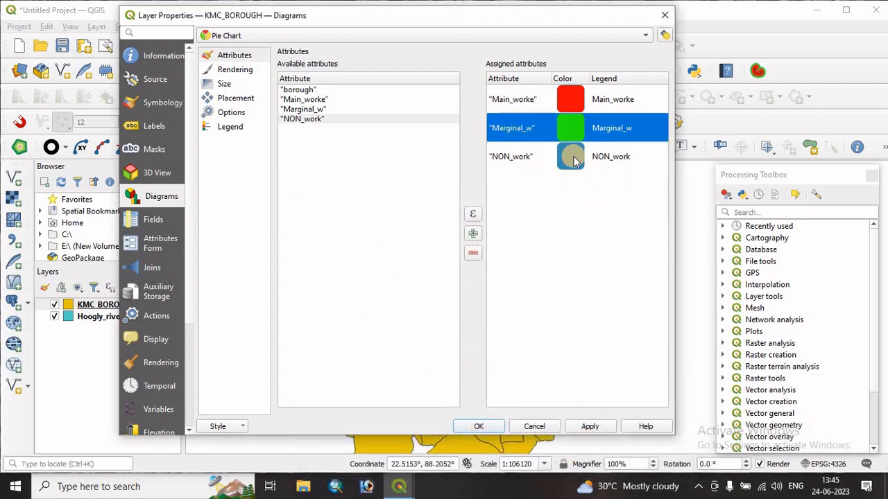
Step: Set the pie chart color of the NON_work attribute to magenta, #b40677
double_click(573, 161)
left_click(446, 363)
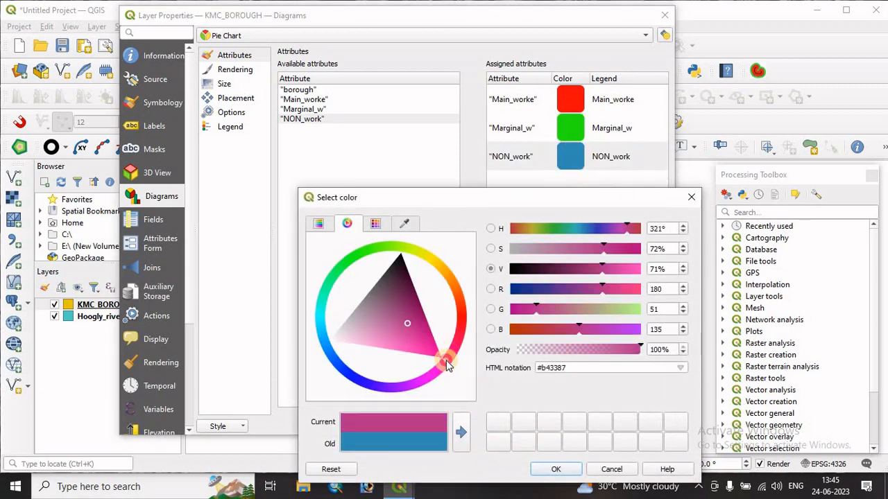
left_click(637, 249)
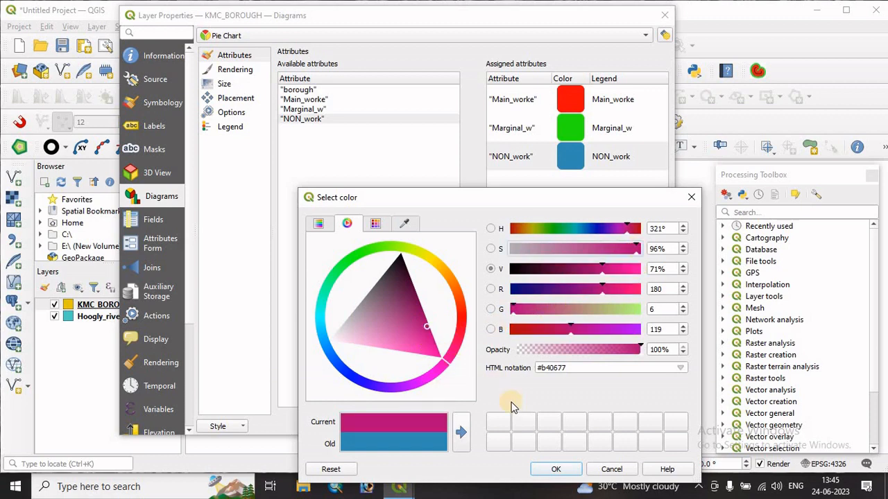
left_click(560, 468)
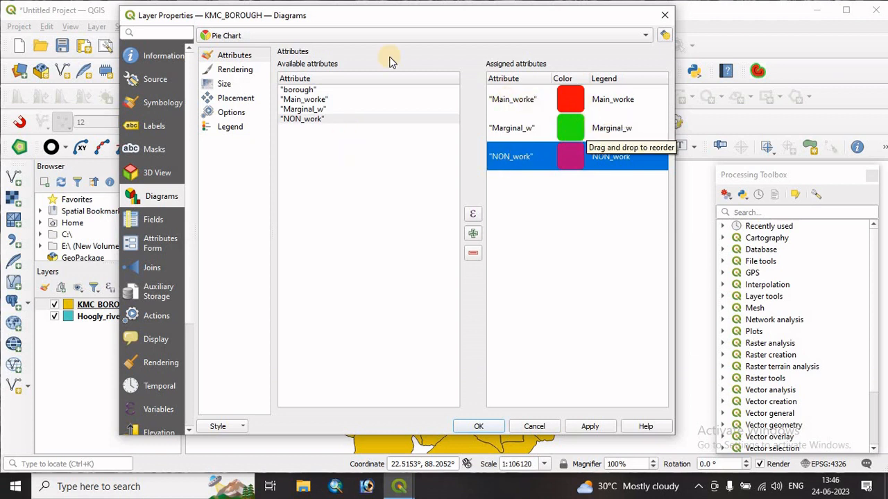
Step: Set the pie chart outline to a black line color with a line width of 0.1 millimeters in the rendering settings
left_click(225, 72)
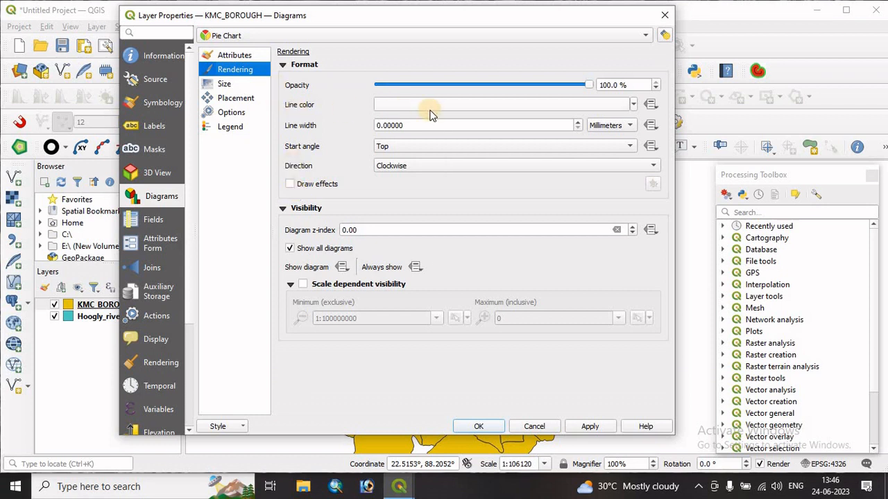
left_click(633, 105)
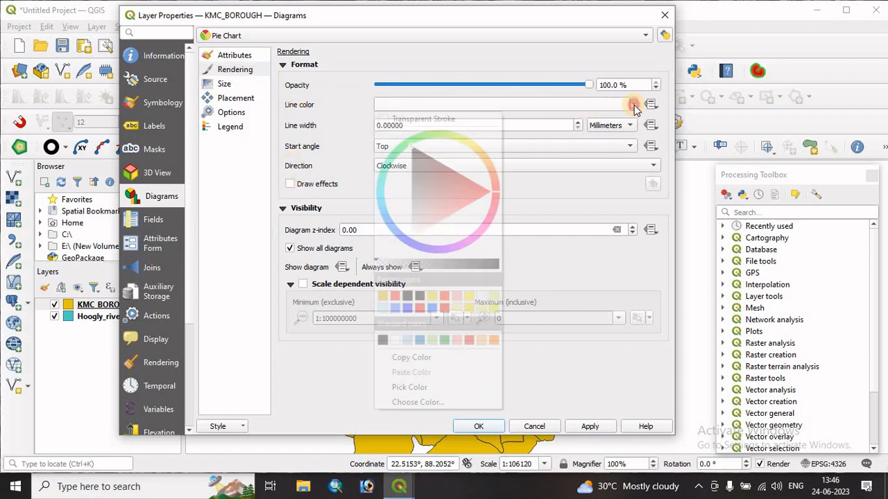
left_click(414, 154)
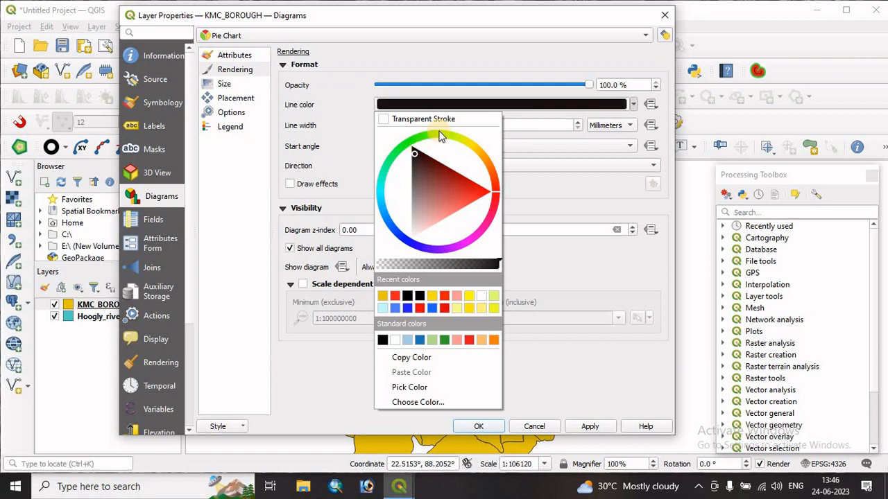
left_click(539, 356)
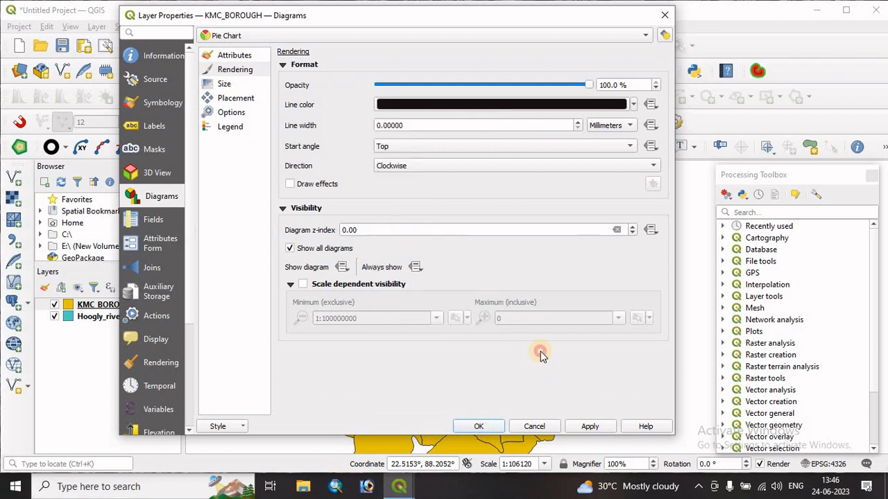
left_click(388, 124)
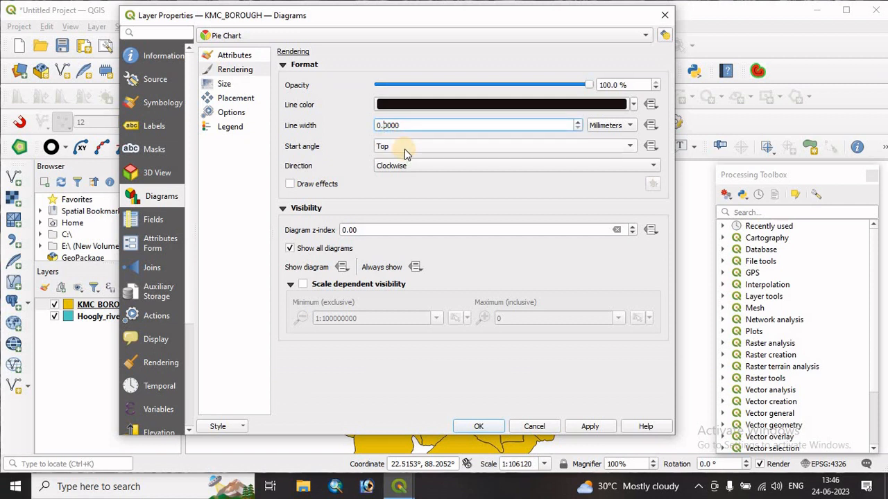
type("1")
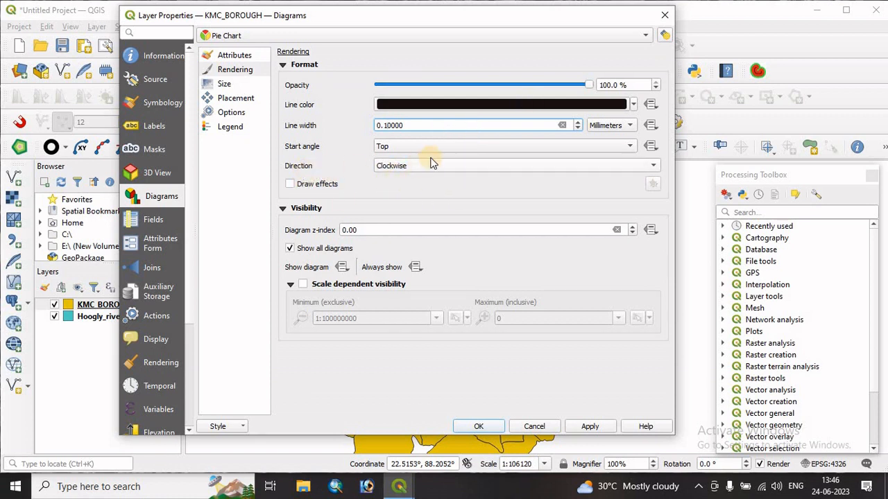
Step: Choose the Clockwise direction for the pie charts, apply the settings and check the diagrams on the map
left_click(396, 172)
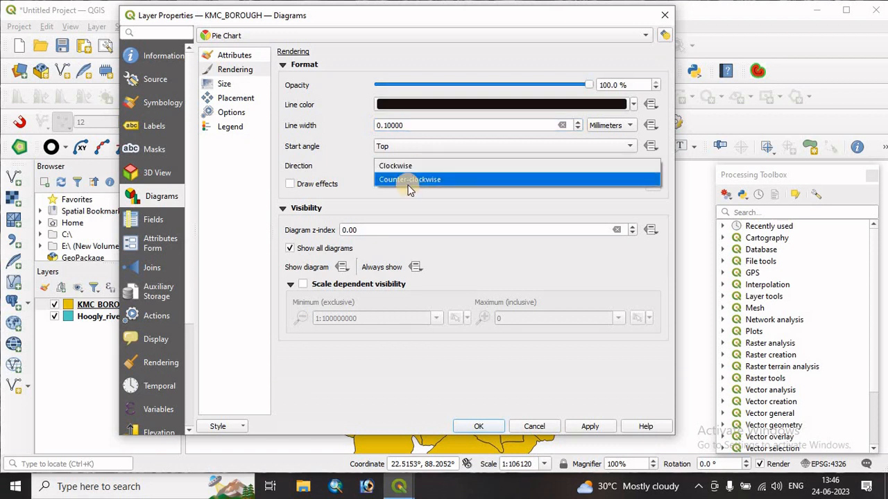
left_click(417, 167)
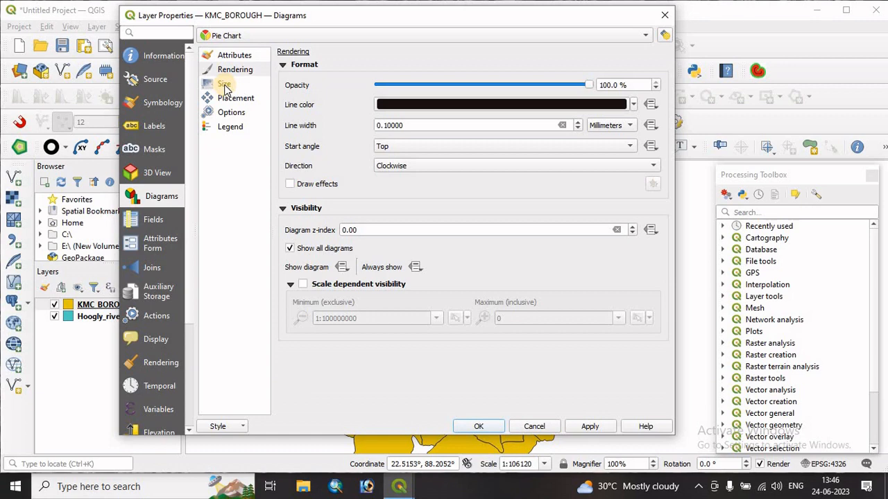
left_click(590, 427)
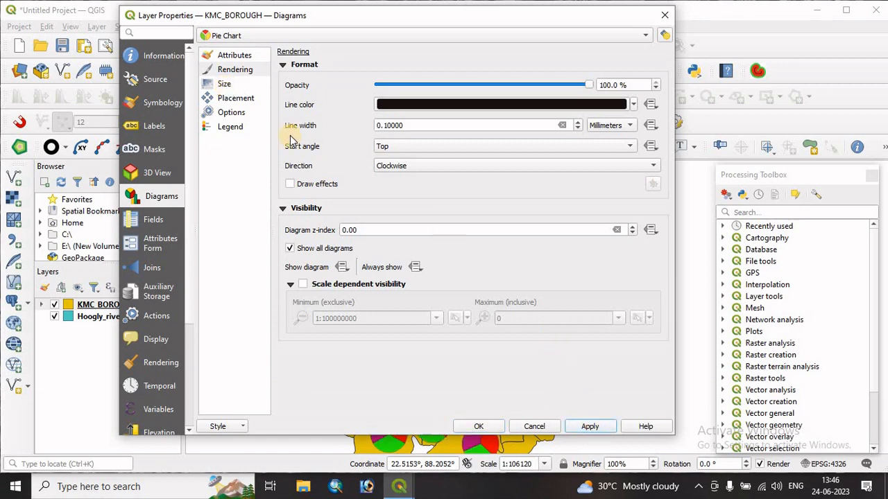
left_click_drag(465, 14, 204, 113)
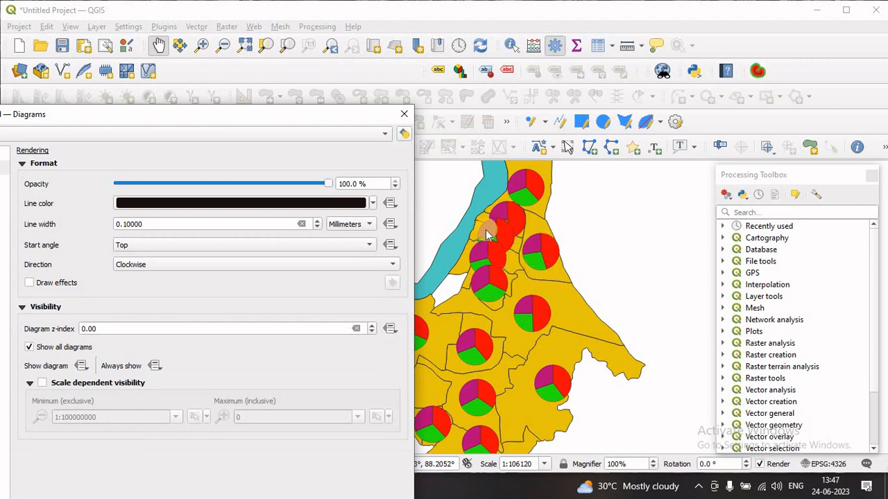
left_click_drag(283, 116, 407, 86)
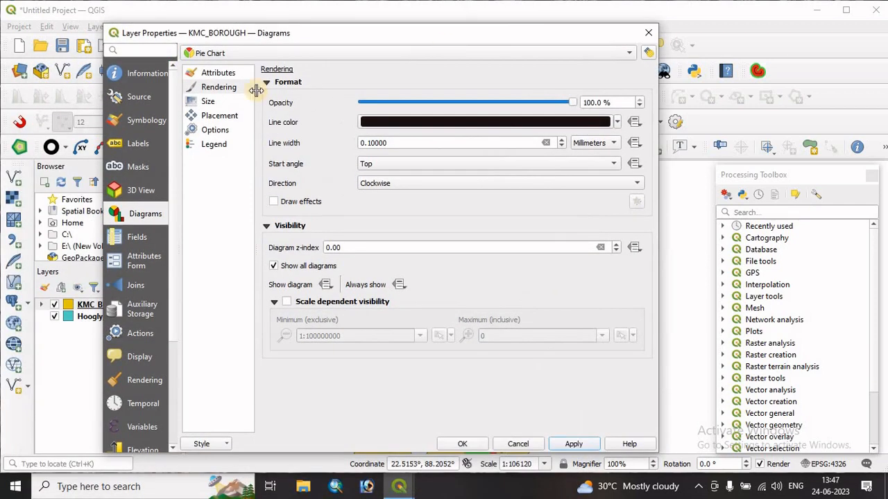
Step: Scale the pie chart size by the Main_worke attribute, using its found maximum value and a size of 15 millimeters
left_click(211, 101)
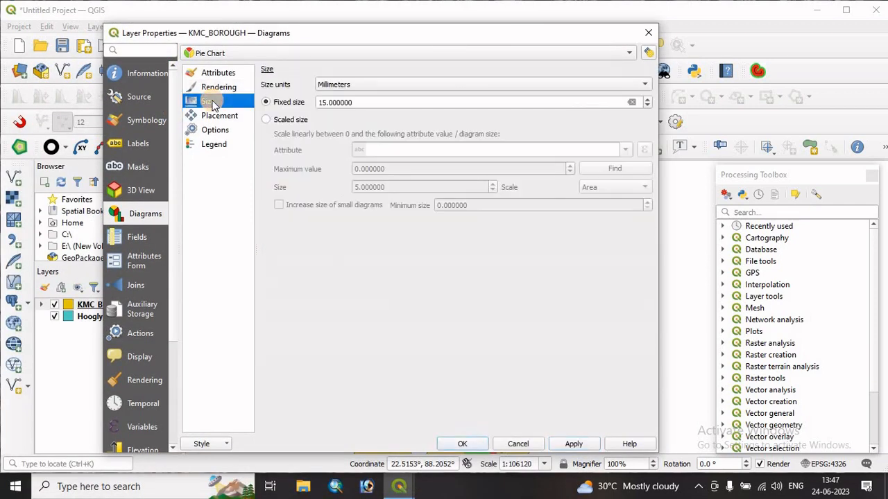
left_click(289, 120)
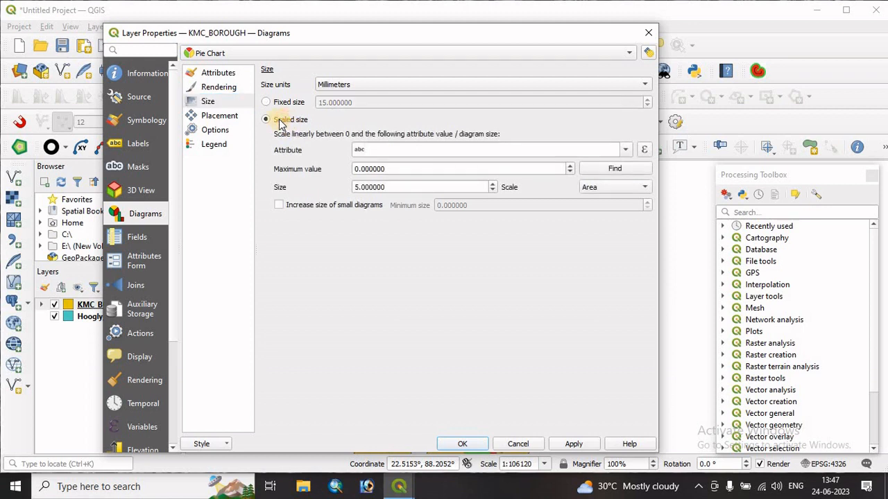
left_click(626, 151)
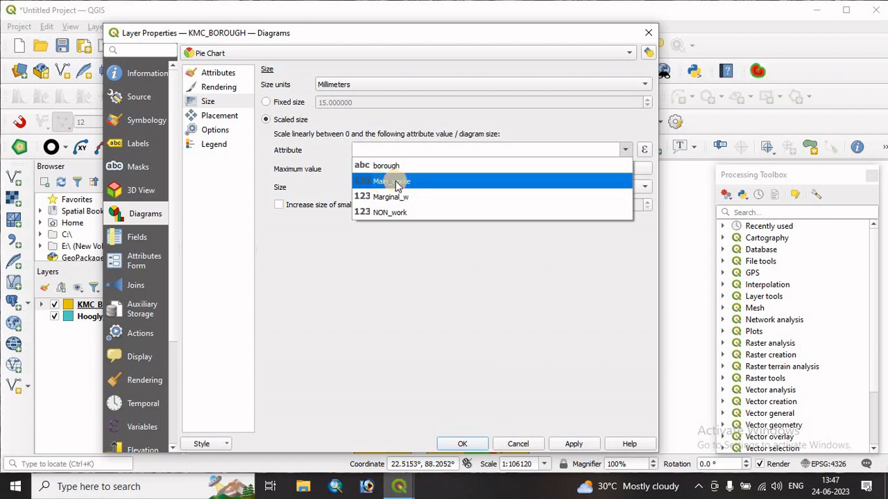
left_click(378, 182)
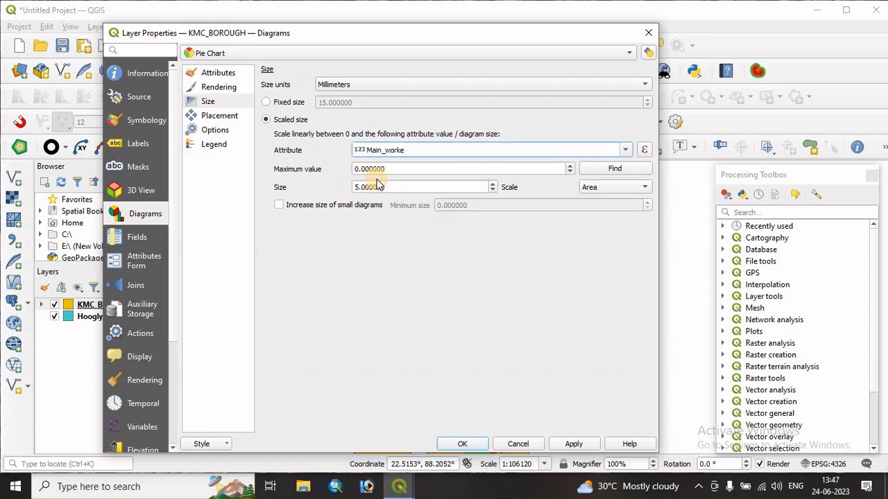
left_click(621, 169)
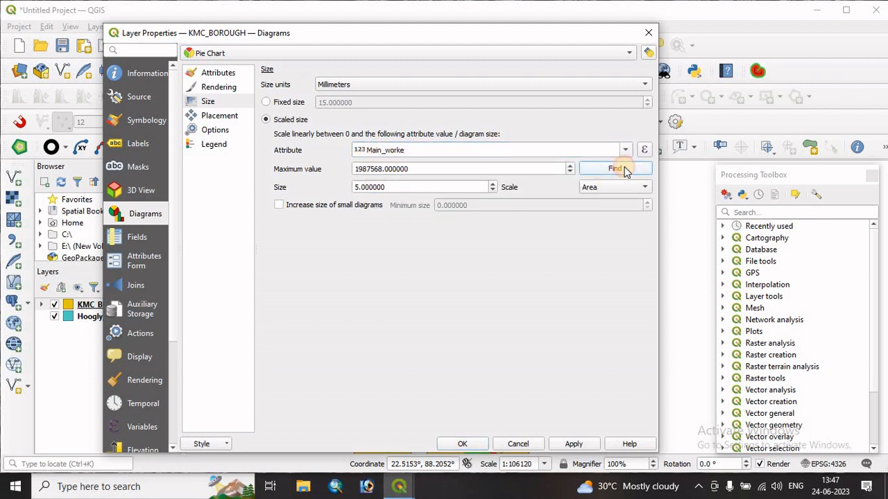
left_click_drag(406, 171, 307, 170)
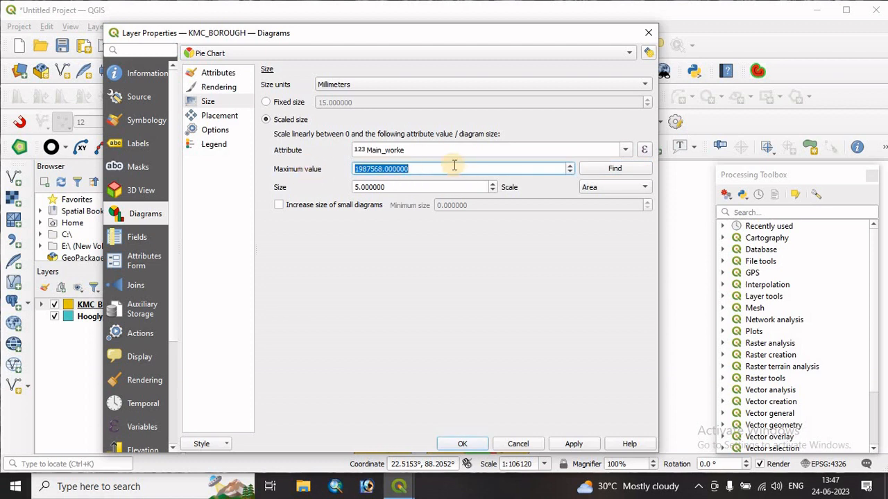
left_click_drag(408, 187, 315, 188)
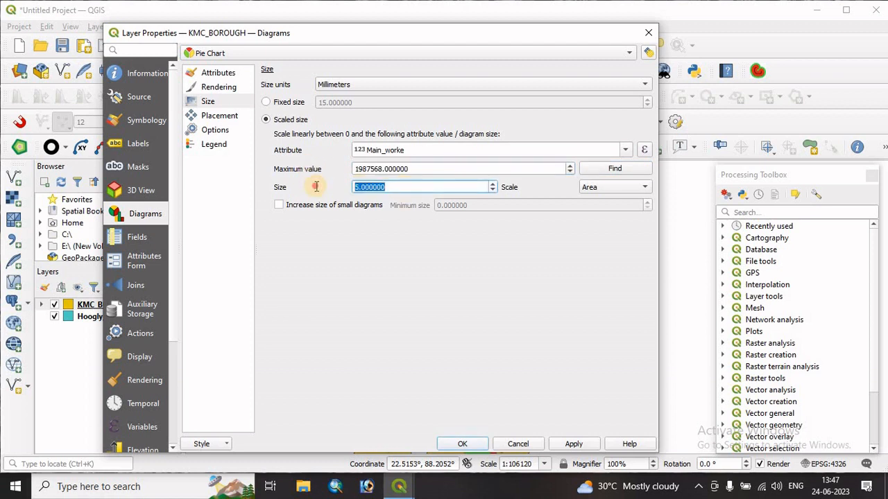
type("15")
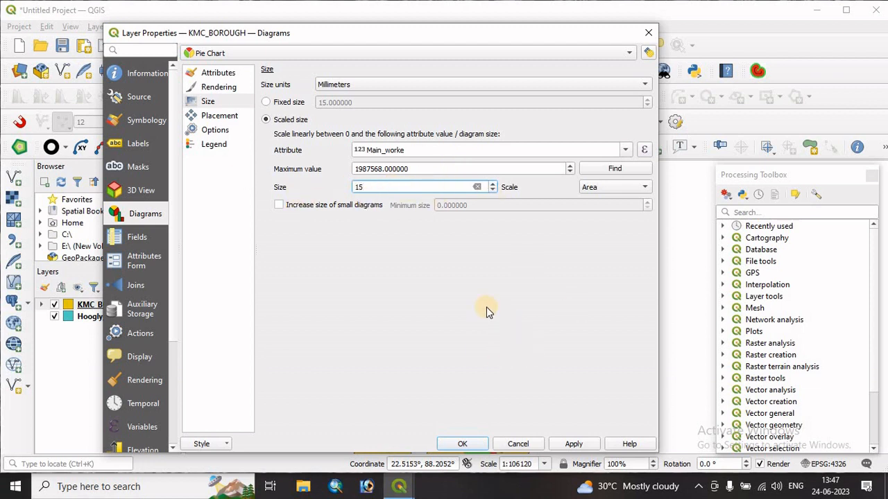
Step: Set the diagram placement to Inside Polygon, apply it and close the layer properties
left_click(221, 117)
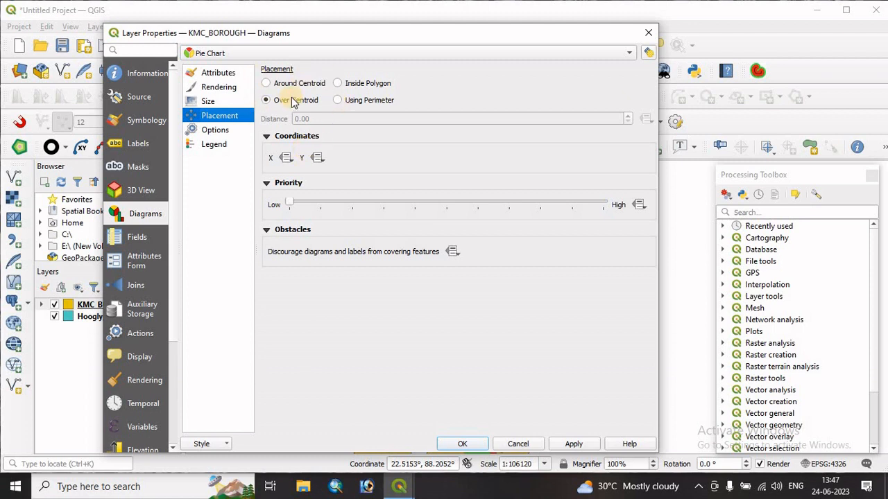
left_click(338, 83)
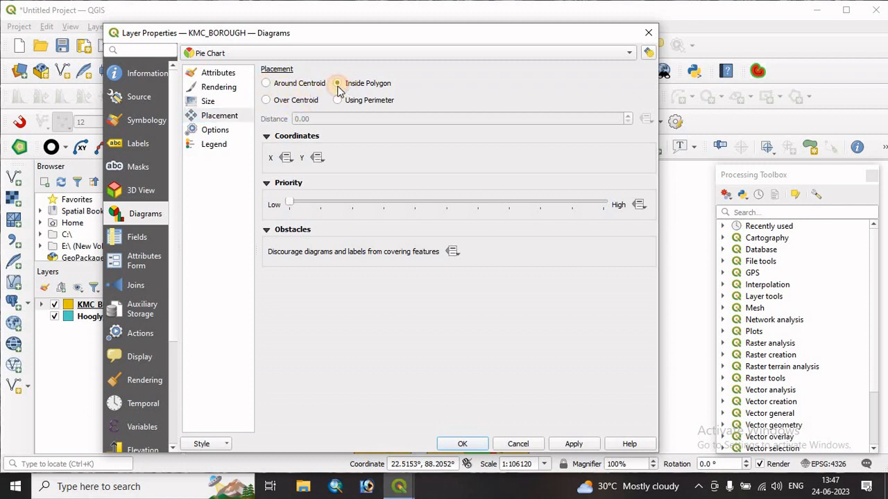
left_click(222, 115)
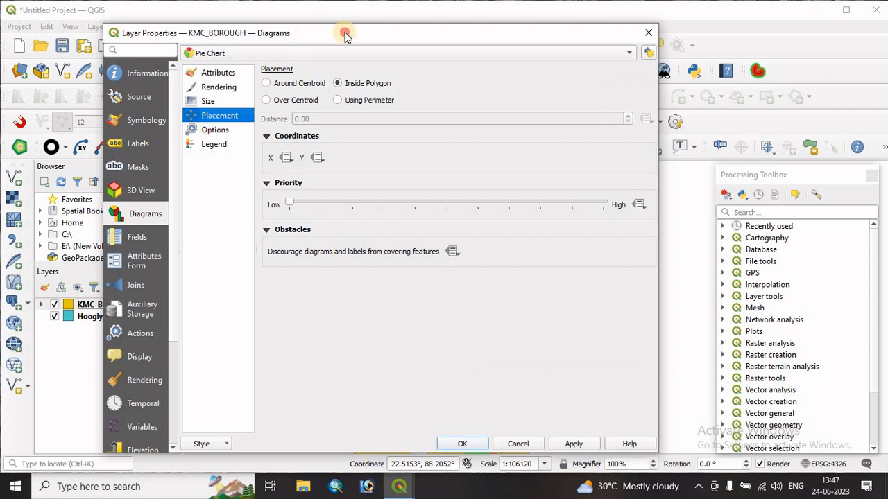
left_click_drag(346, 37, 346, 22)
left_click(581, 431)
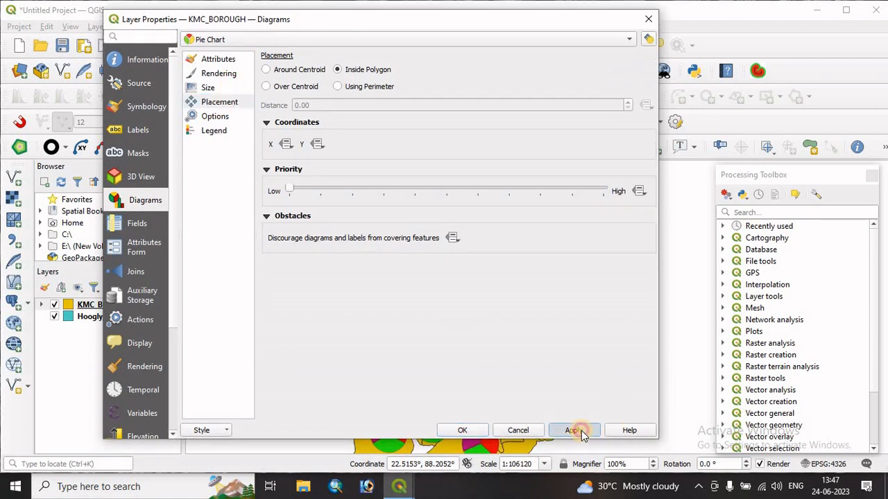
left_click(473, 431)
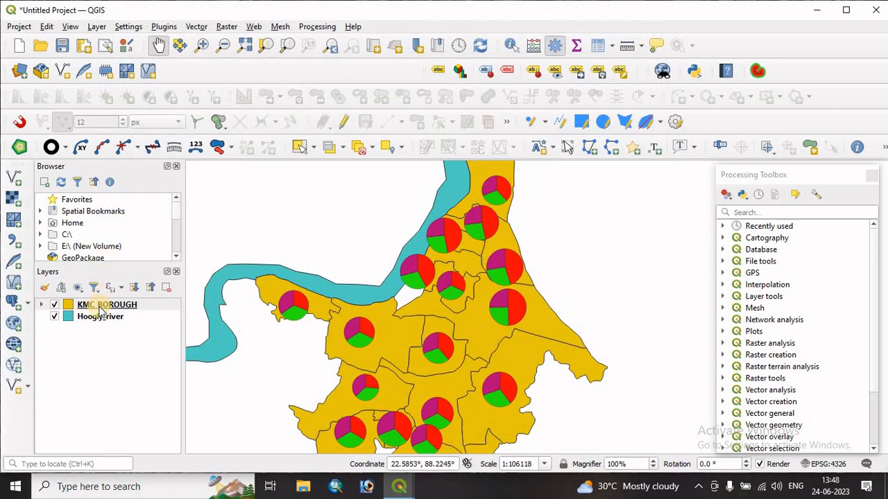
Step: Reopen the KMC_BOROUGH layer's diagram properties, enable draw effects for the pie charts and show the effect settings
right_click(98, 309)
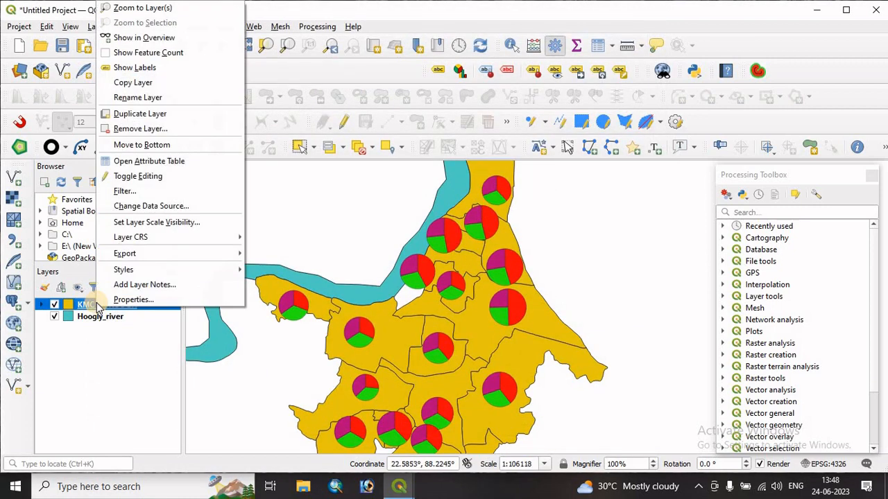
left_click(134, 302)
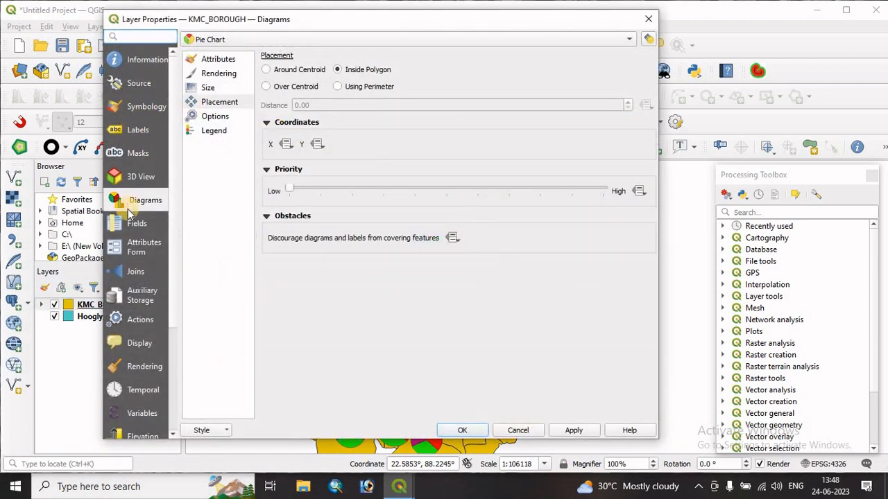
left_click(137, 201)
left_click(223, 75)
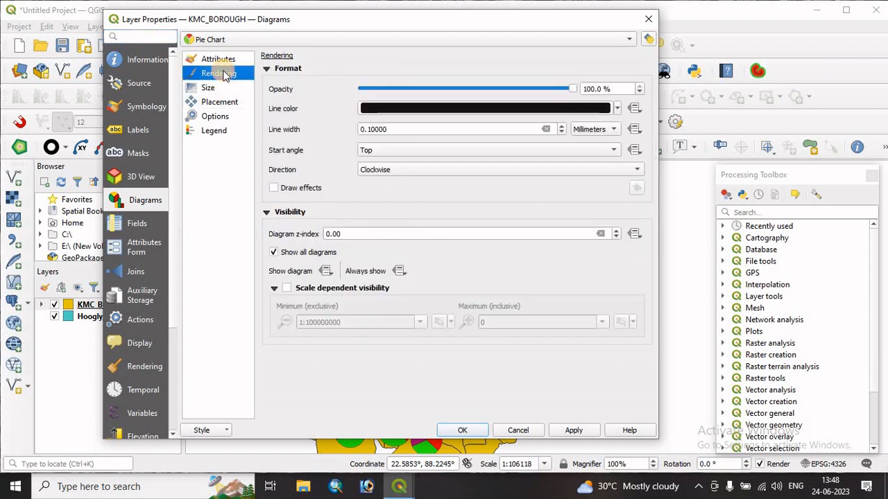
left_click(274, 190)
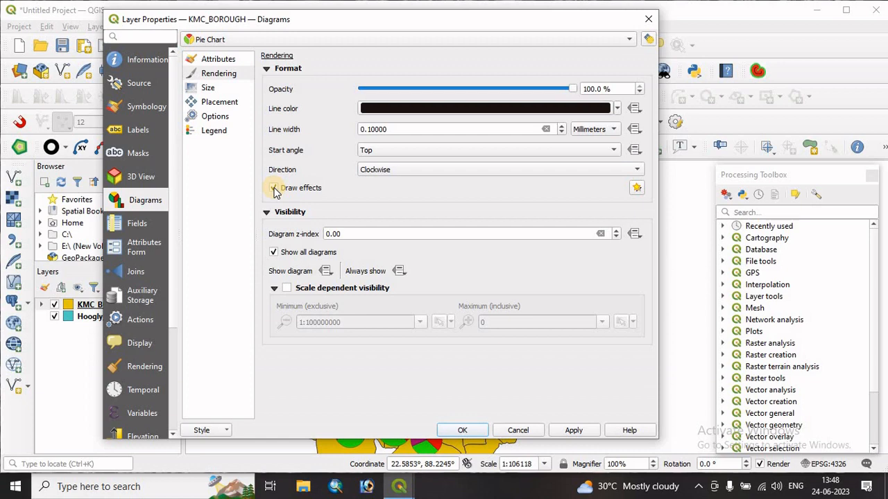
left_click(636, 189)
Step: Try the Drop Shadow effect, remove it and enable Inner Shadow alongside Source for the pie charts
left_click_drag(375, 125, 308, 71)
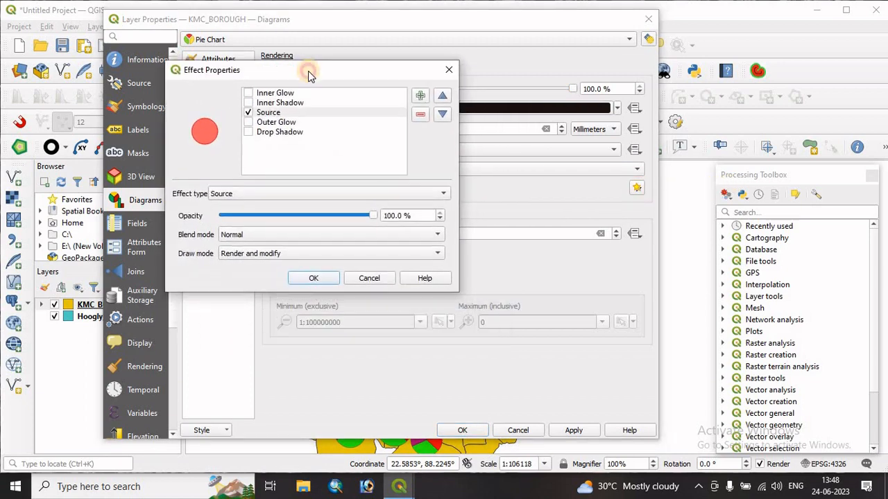
left_click(248, 112)
left_click(248, 112)
left_click(247, 131)
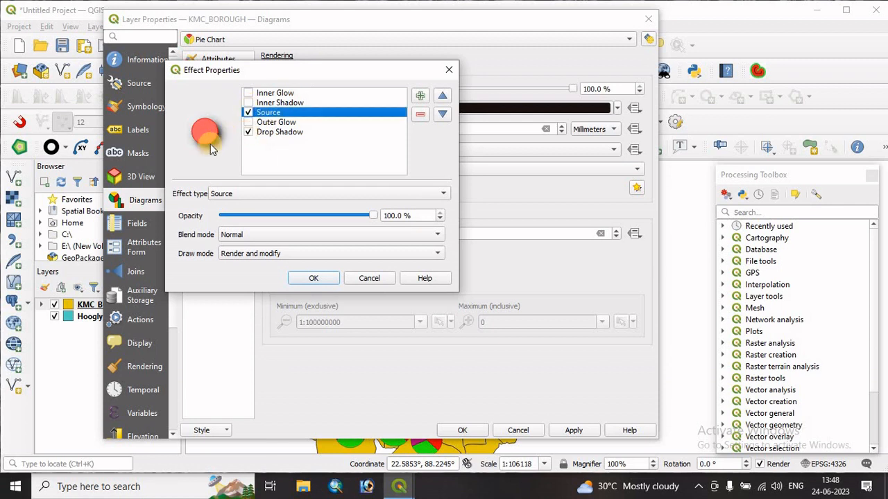
left_click(248, 132)
left_click(248, 103)
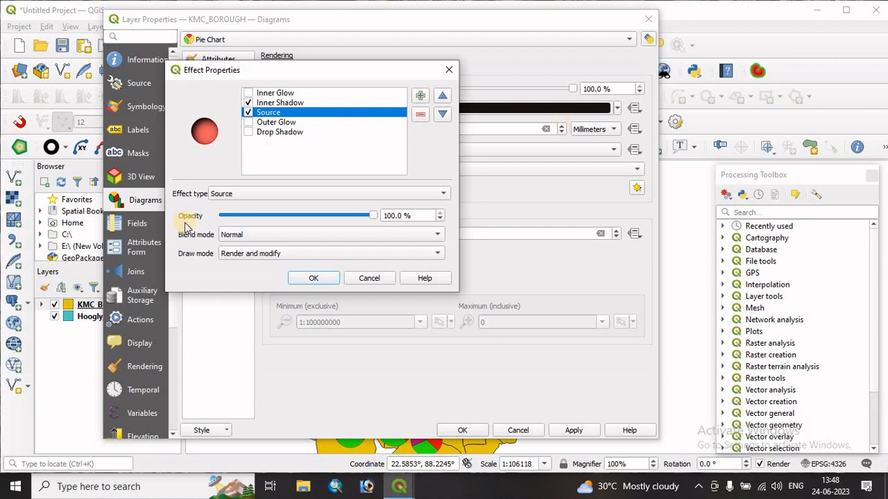
left_click(313, 279)
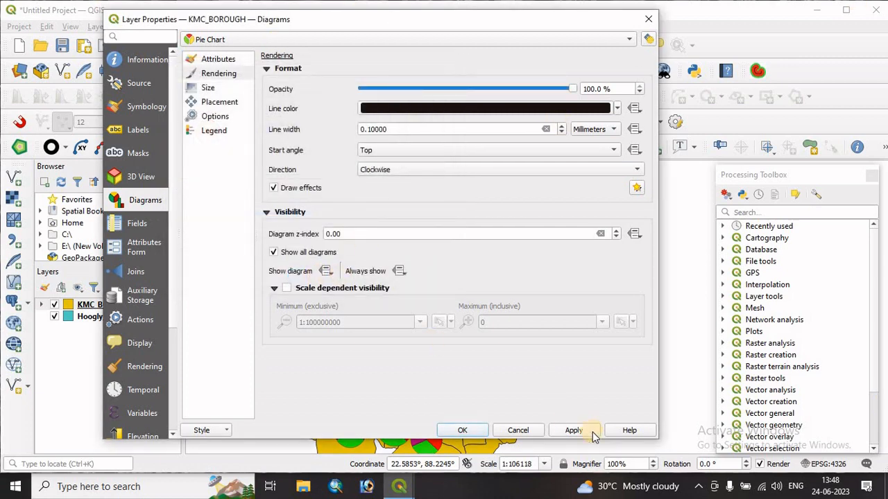
Step: Apply the Inner Shadow effect to the KMC_BOROUGH pie charts, close the layer properties and inspect the charts on the map
left_click(575, 430)
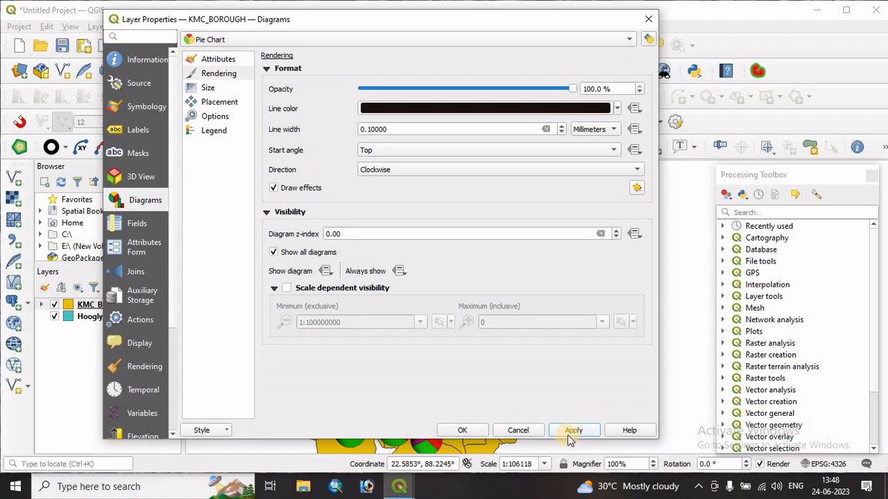
left_click(480, 430)
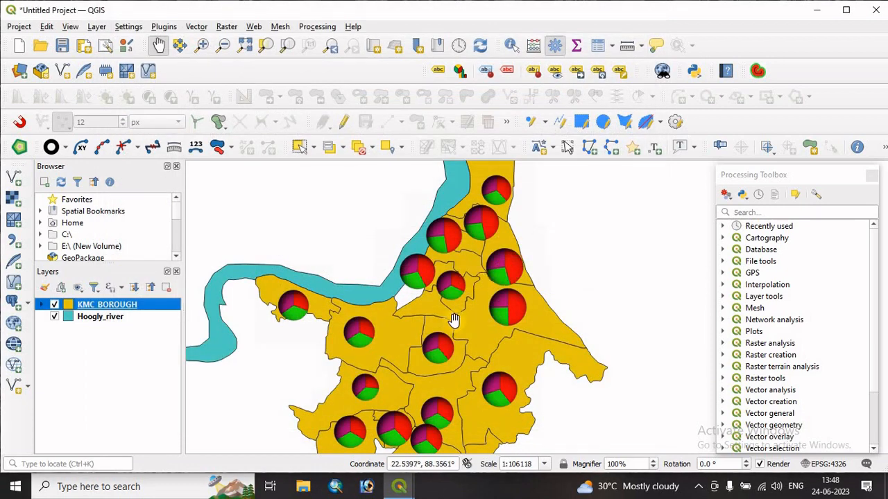
left_click_drag(454, 322, 436, 333)
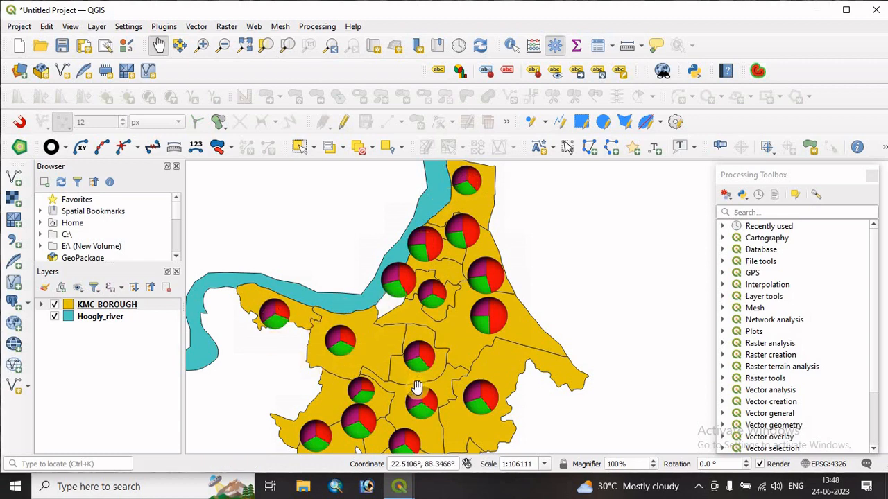
left_click_drag(424, 378, 451, 307)
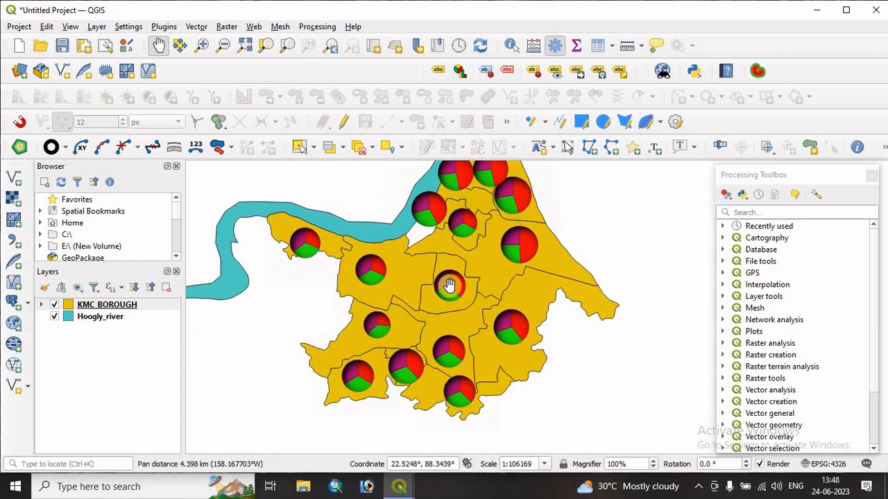
left_click_drag(476, 257, 444, 290)
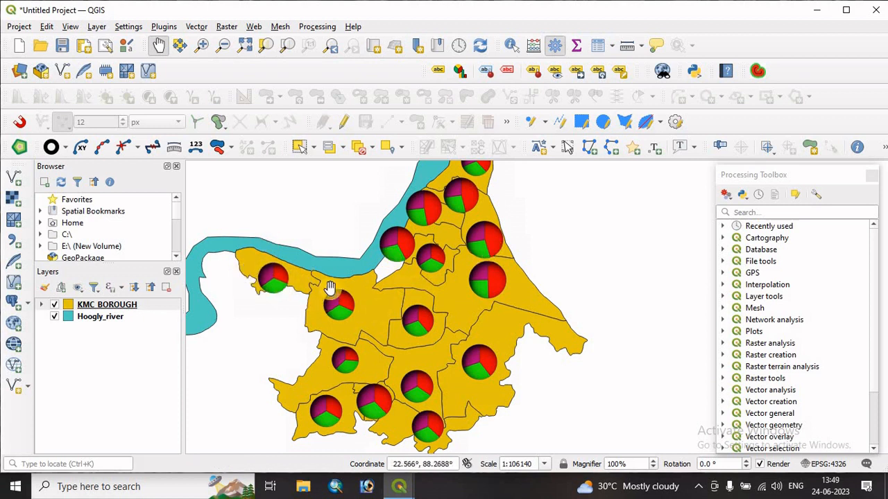
Step: Turn on Single Labels for the KMC_BOROUGH layer, using the borough field as the label value
right_click(99, 310)
left_click(132, 298)
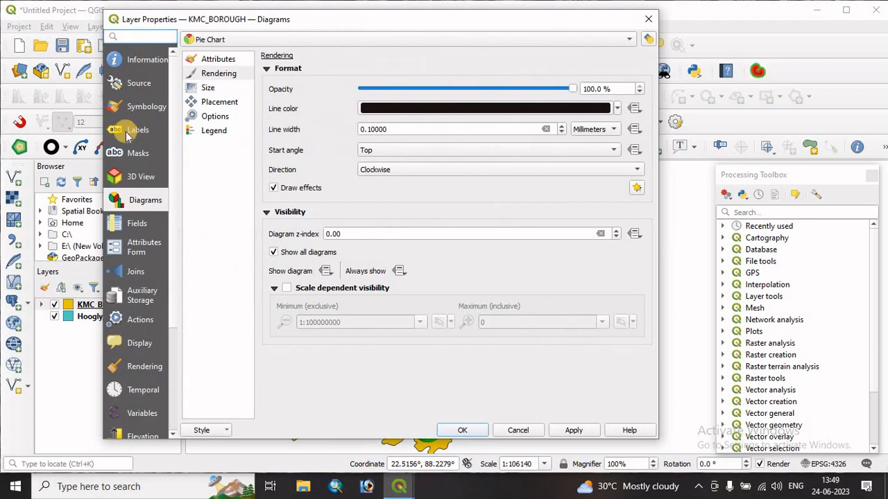
left_click(138, 130)
left_click(245, 39)
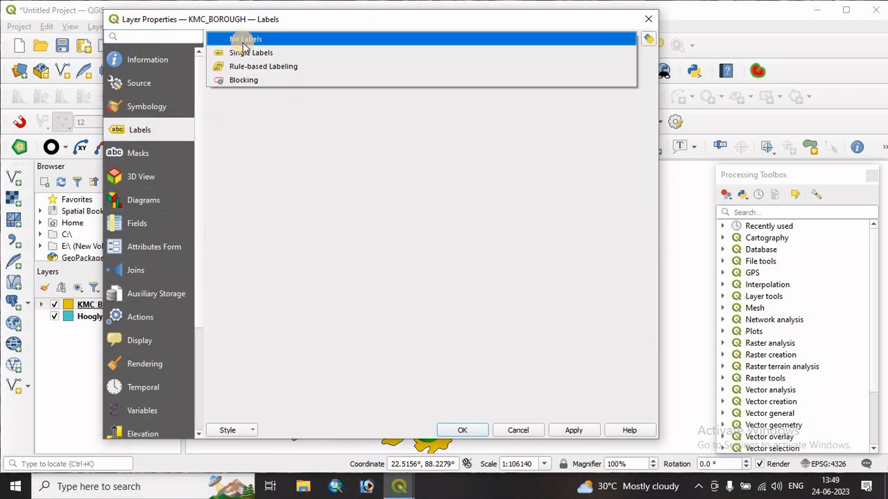
left_click(254, 56)
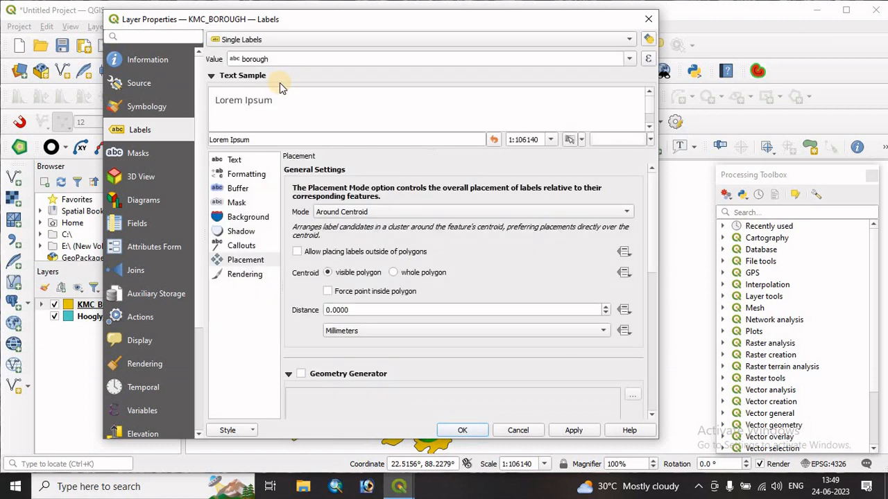
left_click(629, 60)
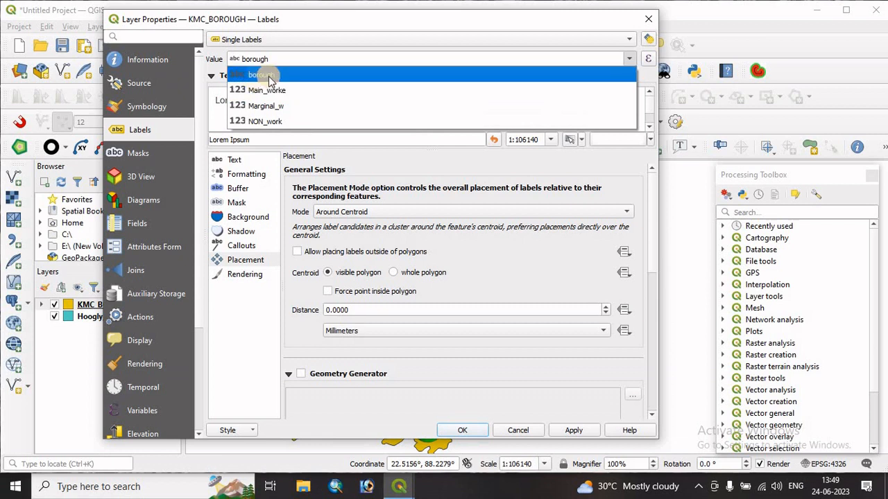
left_click(267, 75)
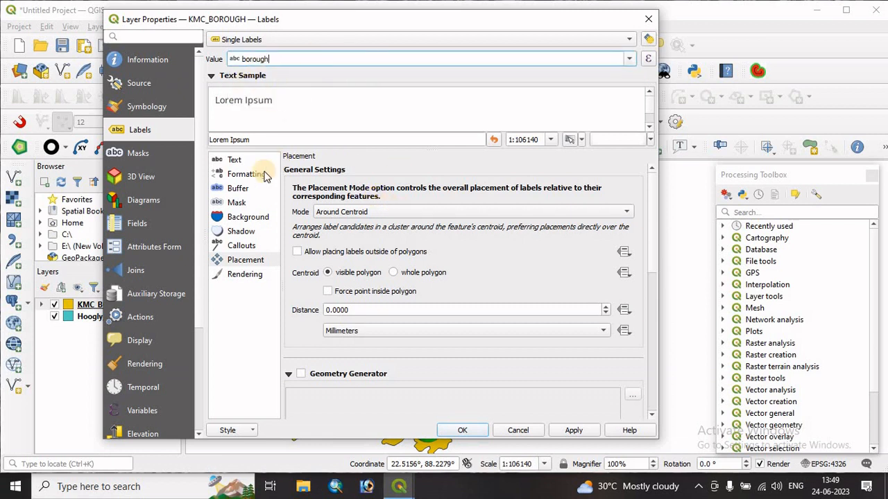
Step: Set the borough label text size to 12 points
left_click(229, 160)
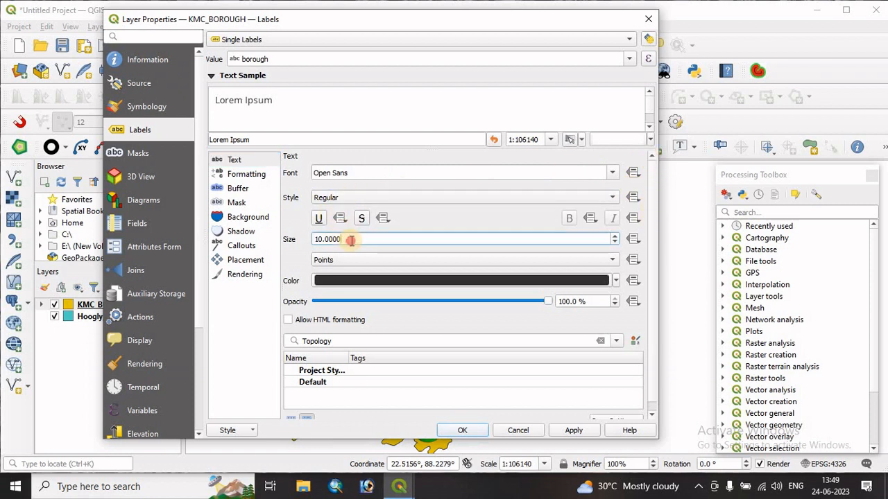
left_click(614, 235)
left_click(614, 236)
left_click(614, 236)
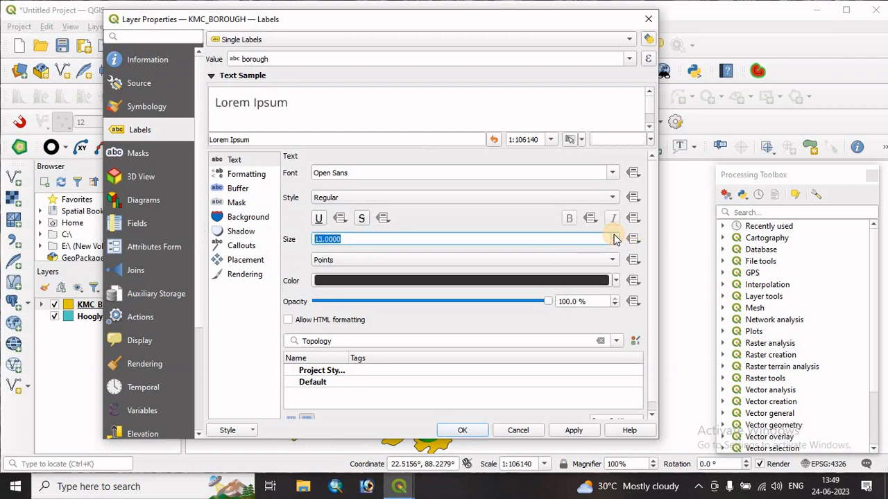
left_click(614, 243)
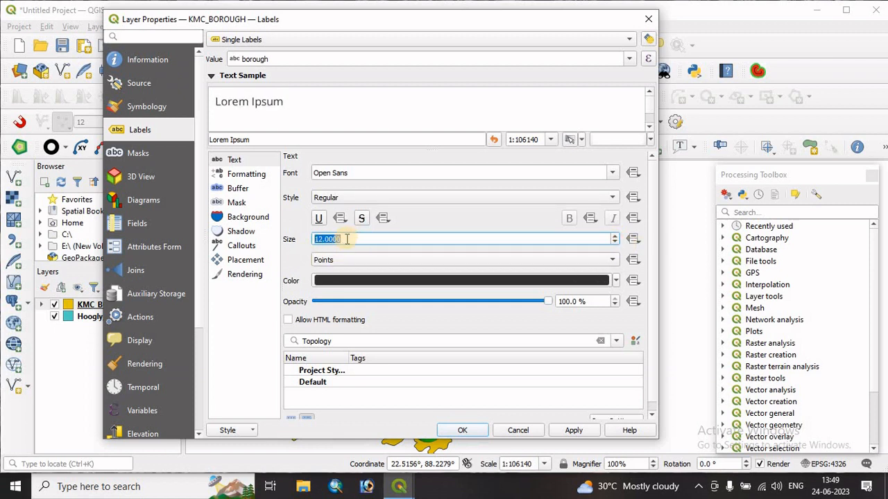
Step: Change the borough label text color to near-black #0c0909 and apply the label settings
left_click(565, 281)
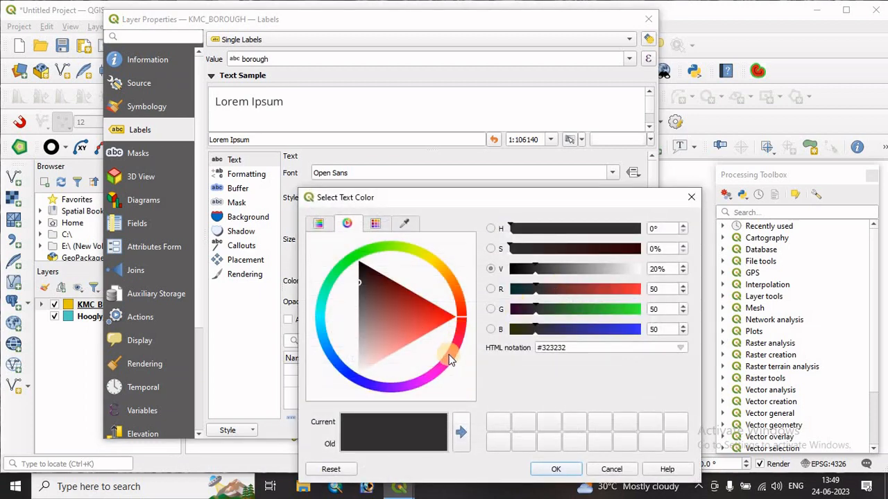
left_click(359, 265)
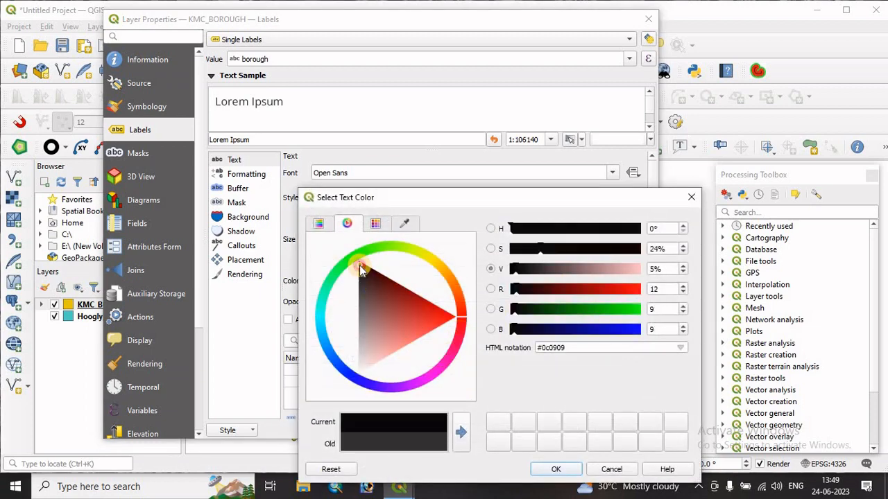
left_click(556, 469)
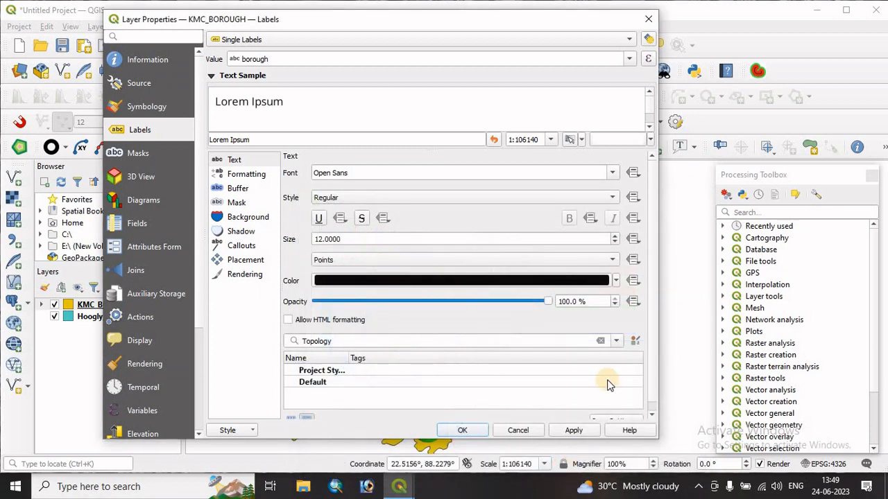
left_click(575, 431)
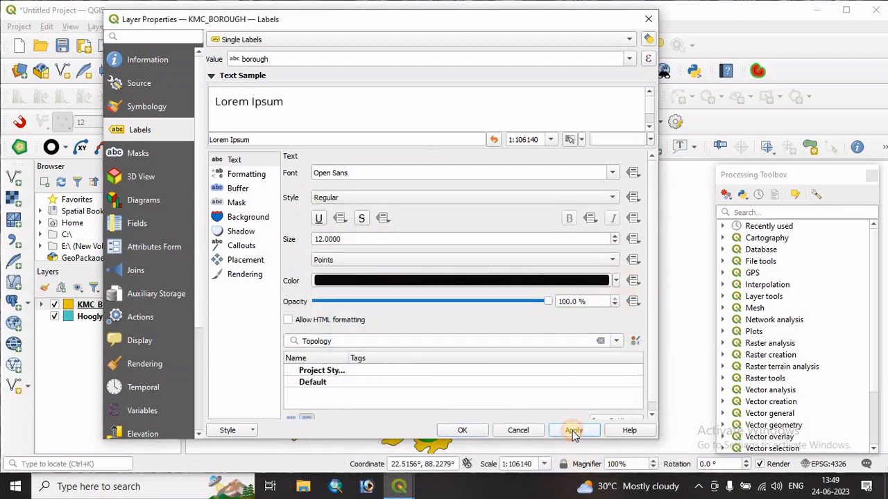
Step: Base the label placement on the whole polygon's centroid without forcing points inside, accept the settings and check the labels on the map
left_click(240, 262)
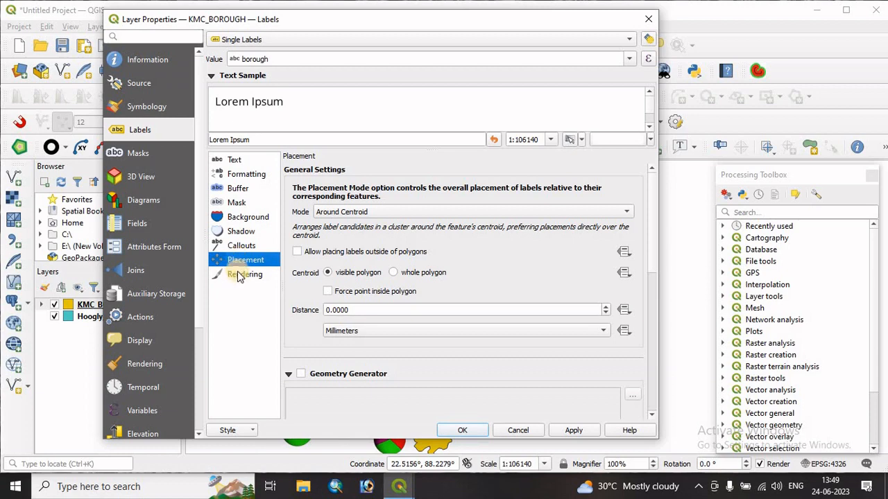
left_click(239, 277)
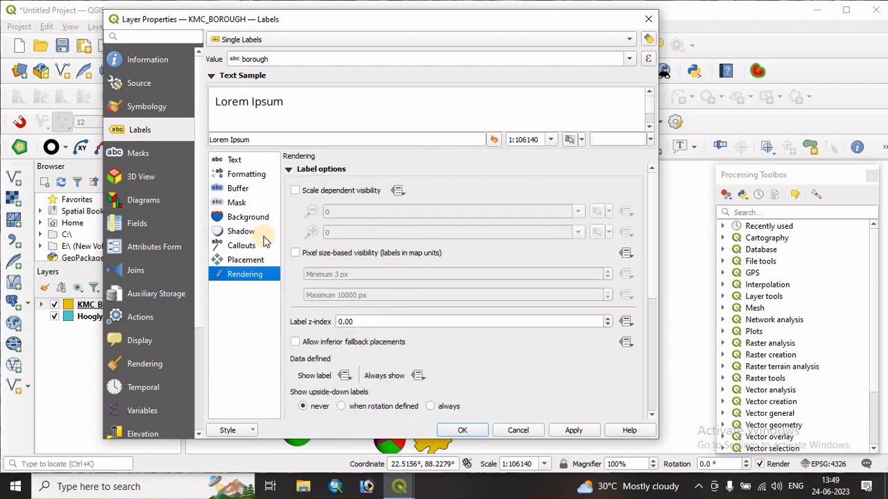
left_click(243, 263)
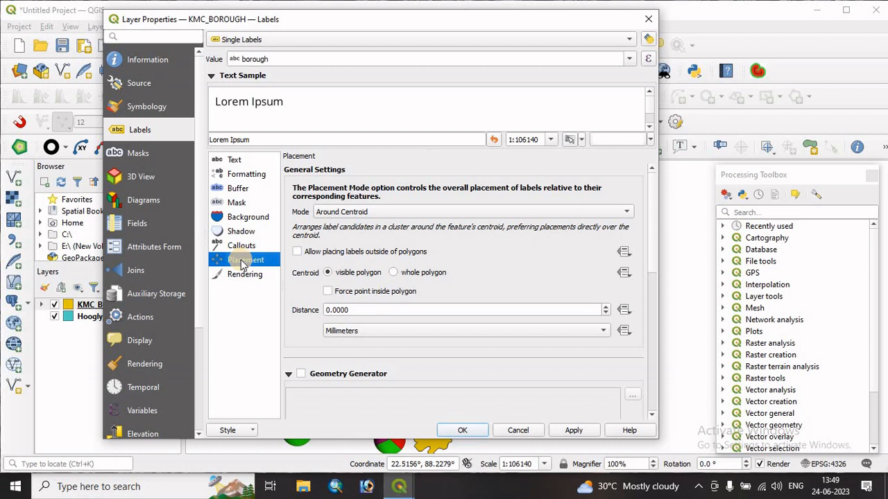
left_click(393, 273)
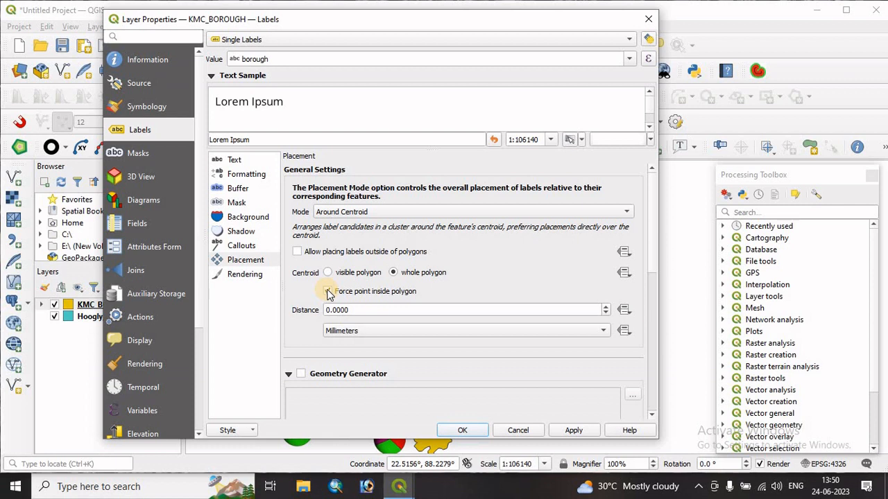
left_click(328, 292)
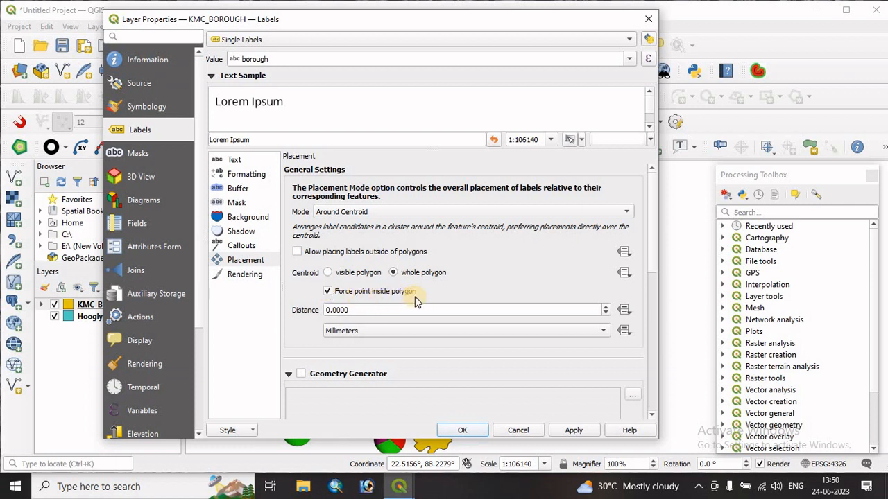
left_click(329, 292)
left_click(462, 428)
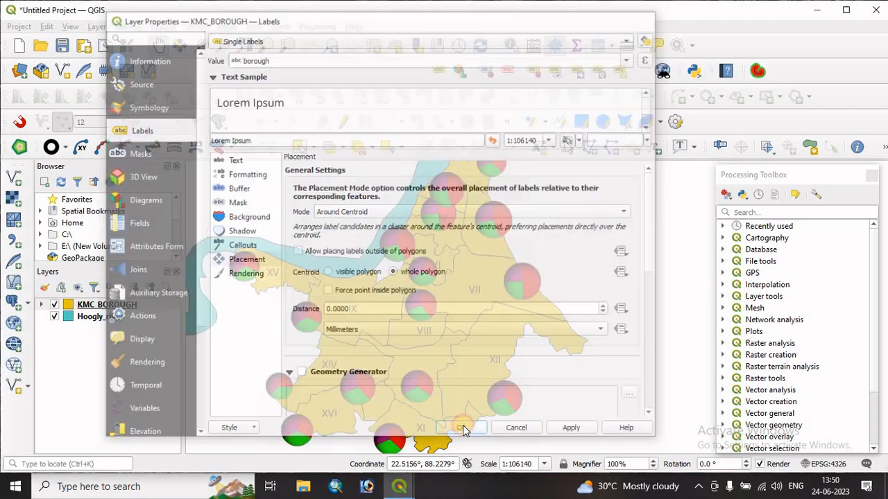
left_click(469, 271)
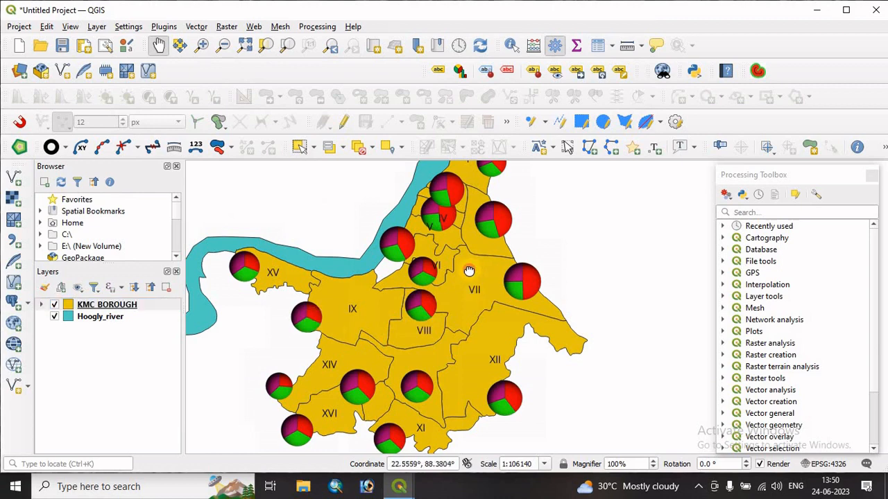
left_click_drag(468, 271, 507, 211)
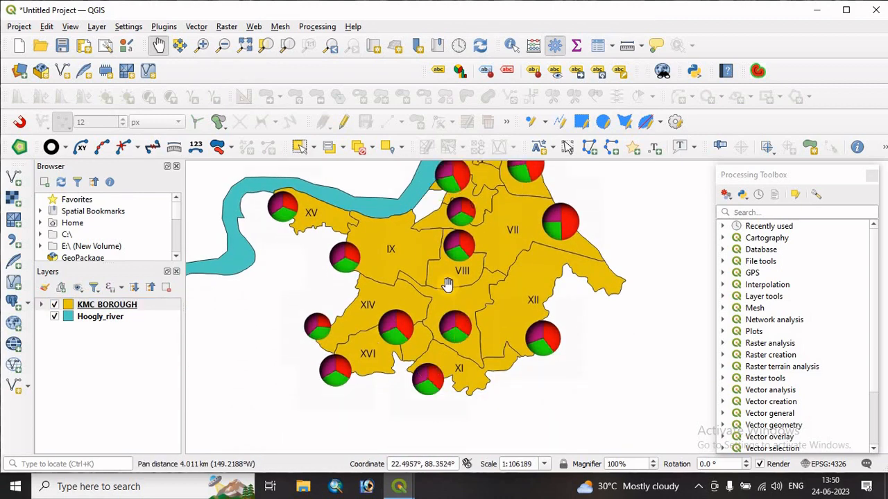
left_click_drag(448, 284, 402, 340)
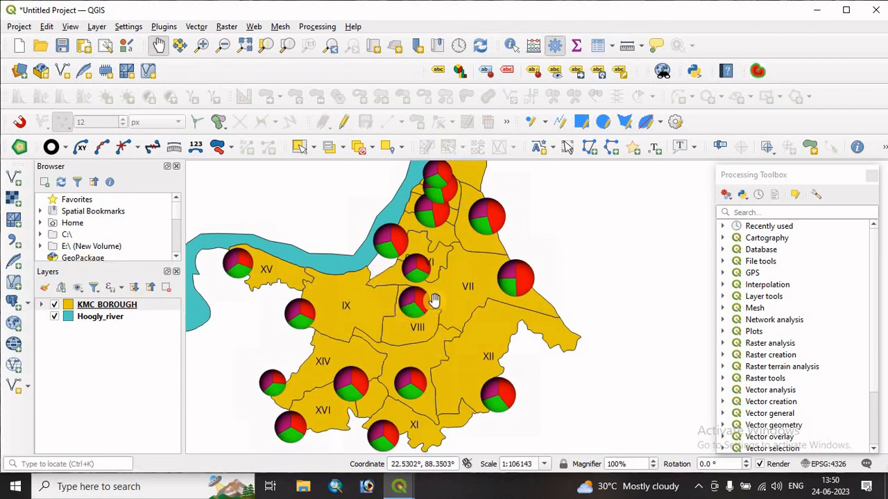
mouse_move(434, 300)
left_mouse_down()
mouse_move(427, 278)
mouse_move(451, 296)
left_mouse_up()
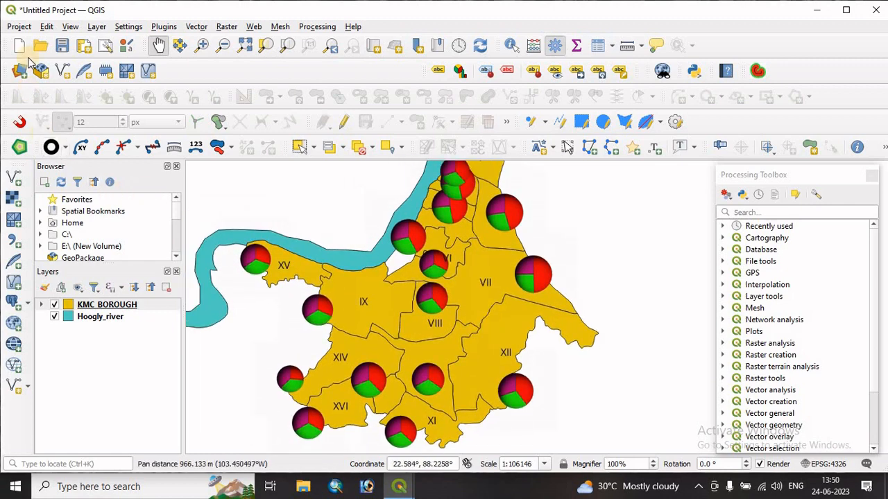
Step: Create a new print layout titled dfdf and maximize its window
left_click(19, 27)
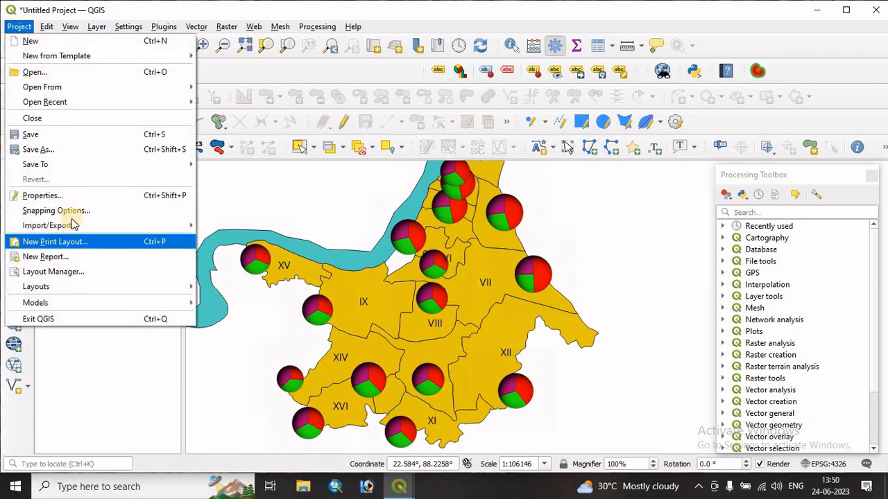
left_click(48, 243)
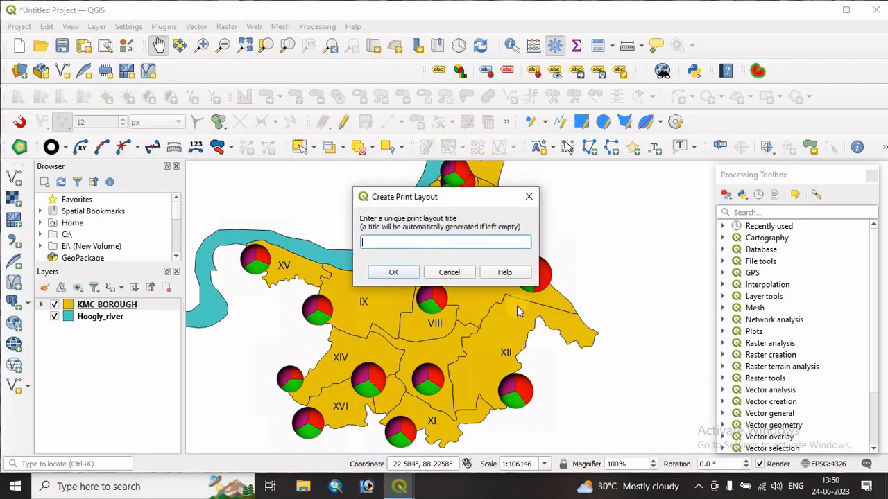
left_click(407, 275)
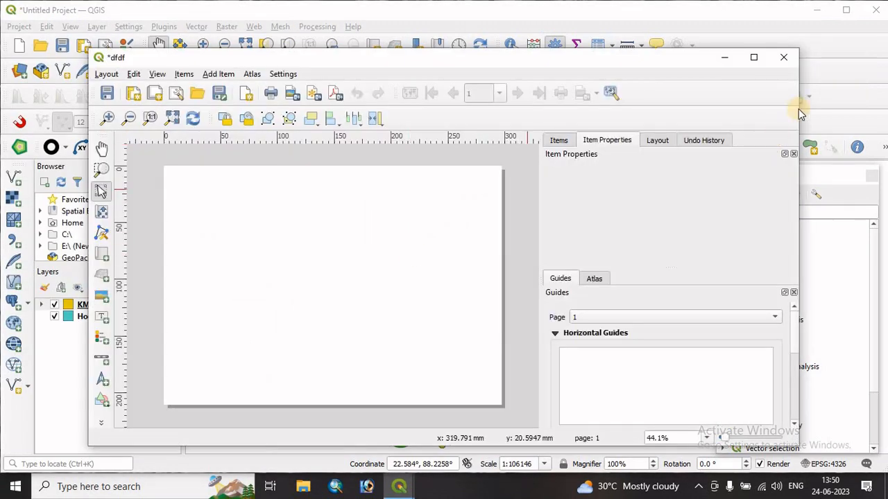
left_click(753, 57)
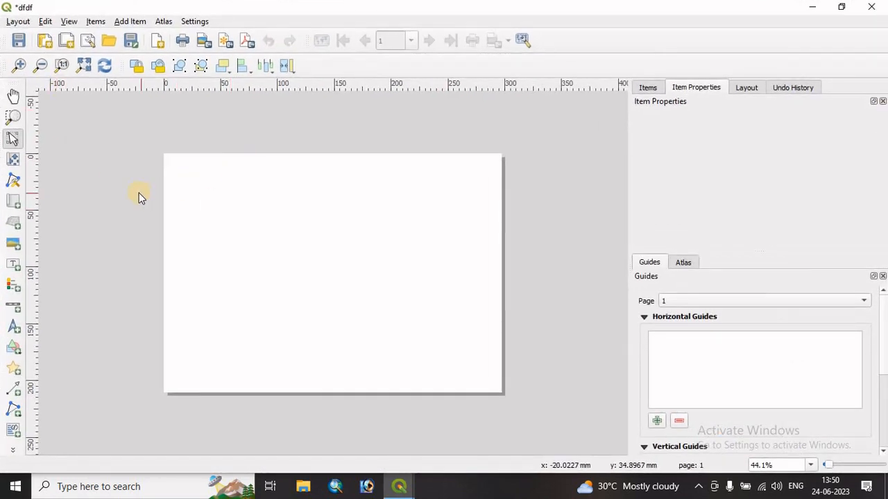
Step: Add a map item about 215 mm wide and 170 mm high to the layout page and check how it renders
left_click(14, 161)
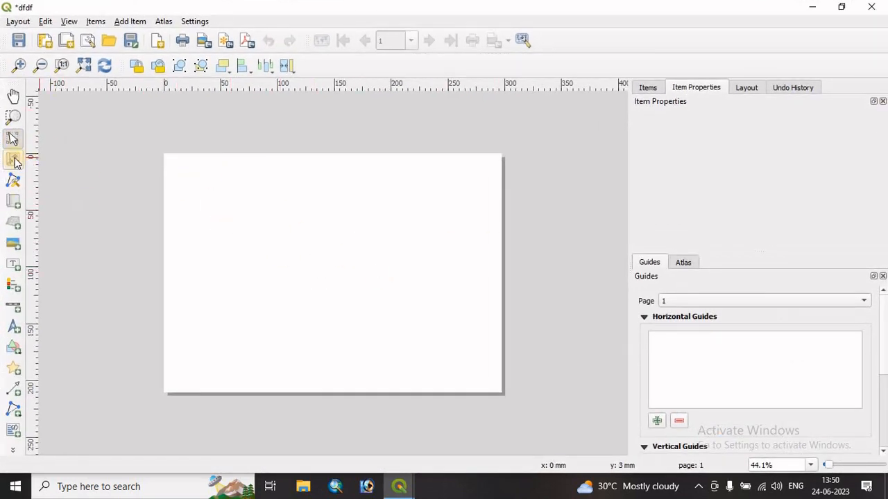
left_click_drag(192, 184, 435, 375)
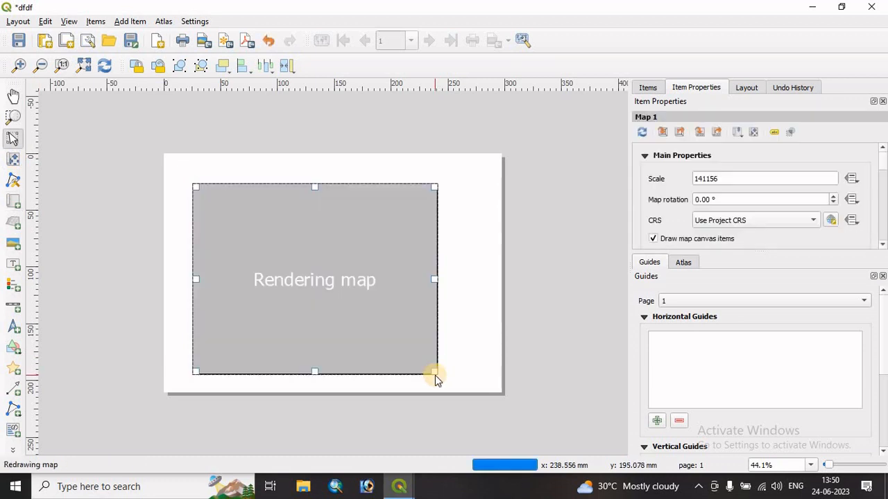
scroll(266, 276, "up", 1)
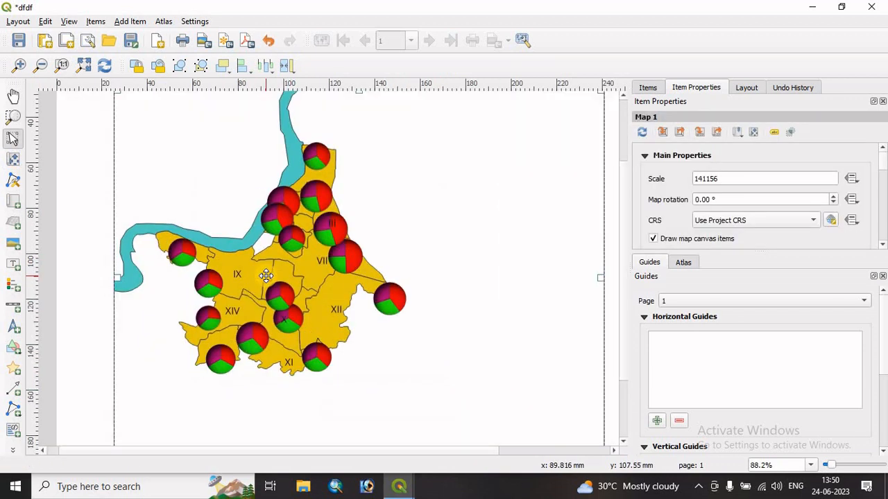
scroll(267, 276, "down", 1)
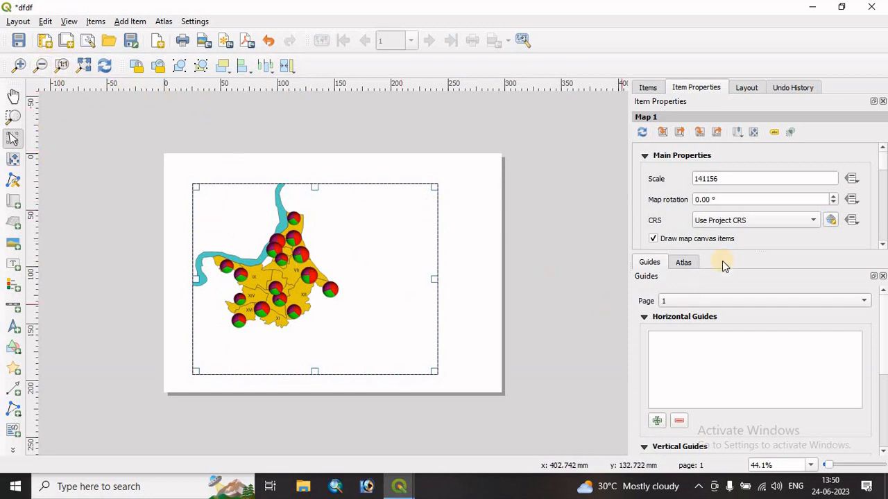
Step: Set the map item's scale to 91156 and move its content so all boroughs fit inside the frame
left_click(703, 179)
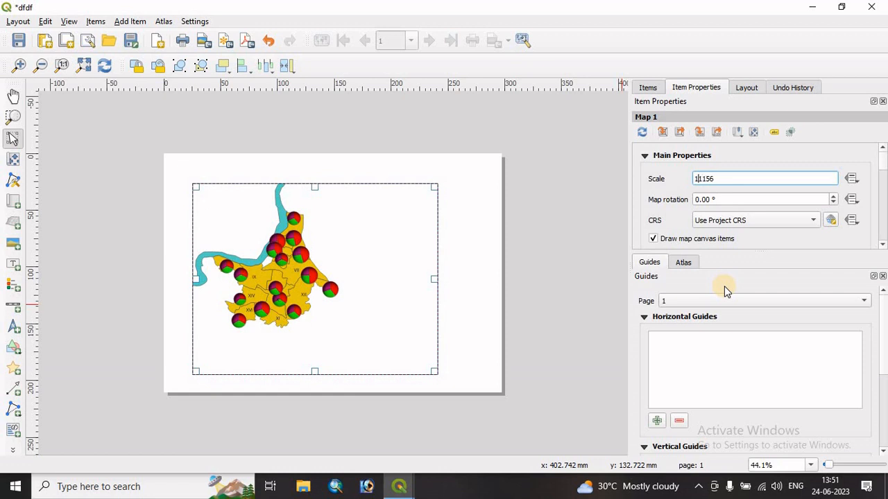
left_click(745, 199)
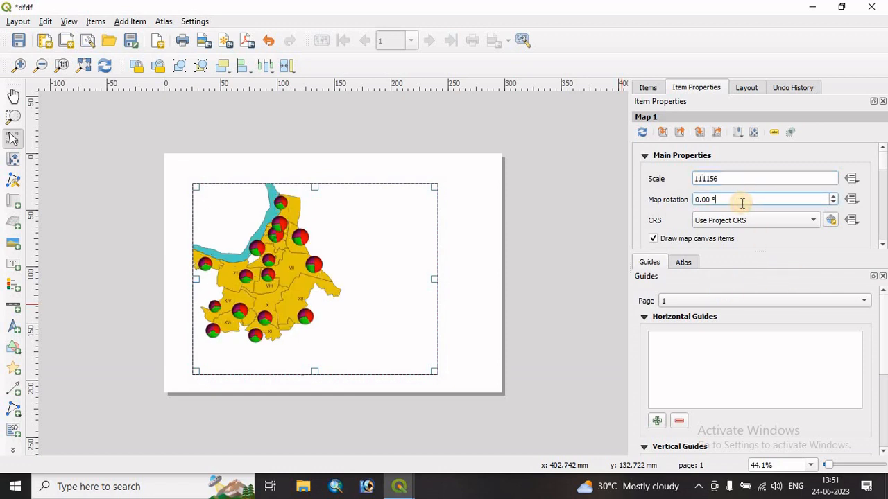
left_click(699, 178)
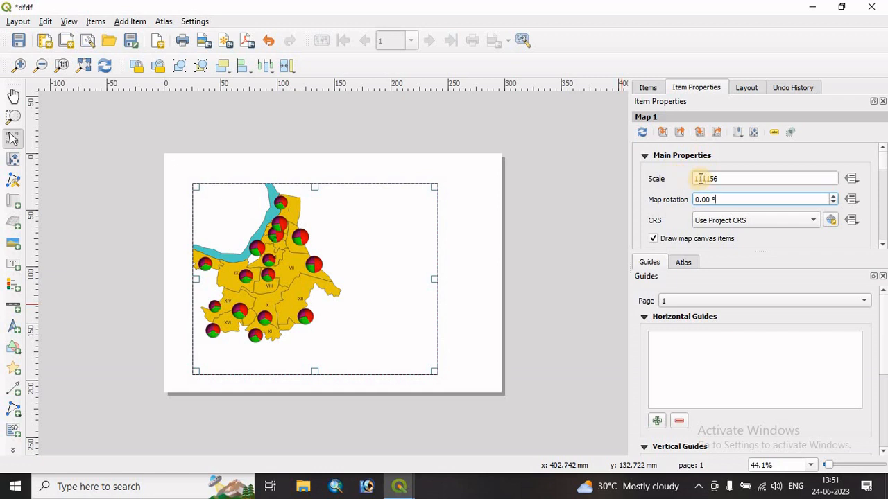
left_click_drag(702, 179, 683, 181)
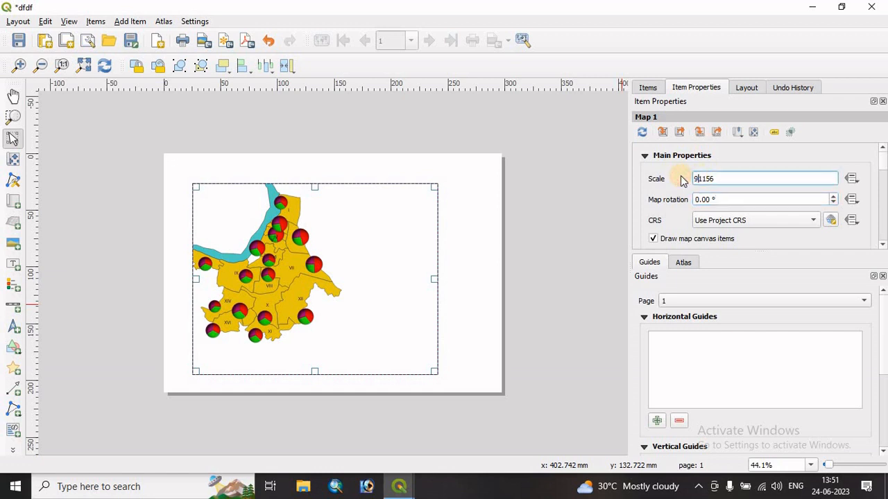
left_click(724, 200)
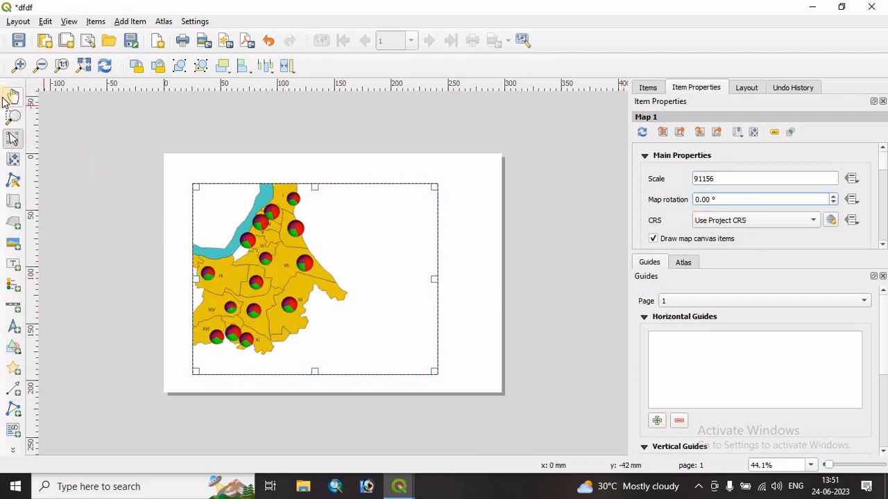
left_click(12, 159)
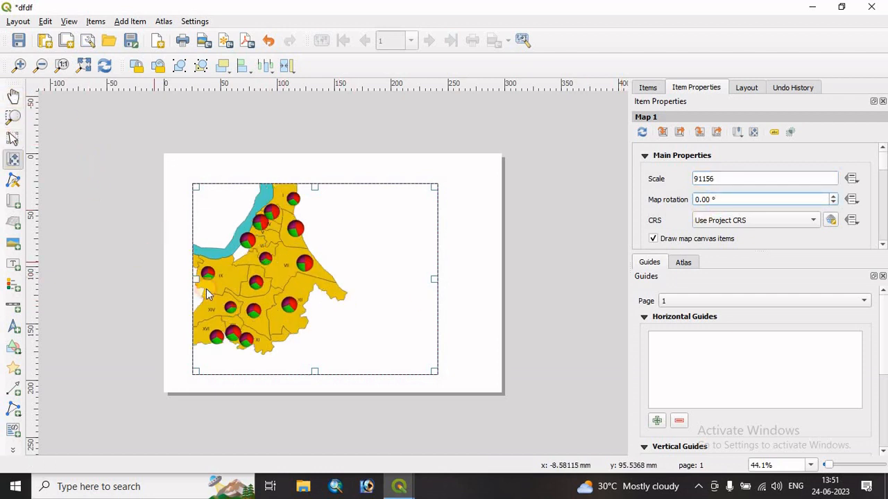
left_click_drag(264, 296, 338, 307)
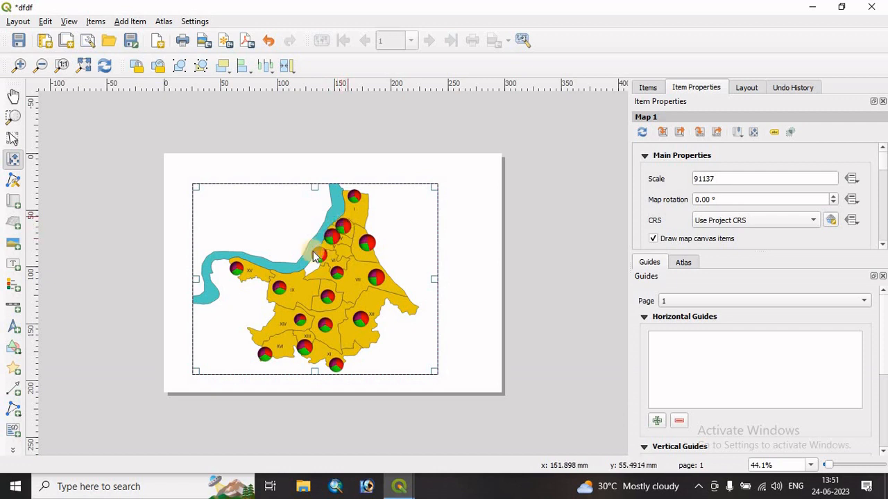
Step: In the main QGIS project window, start moving a KMC_BOROUGH pie chart, using borough as the auxiliary storage primary key
mouse_move(401, 482)
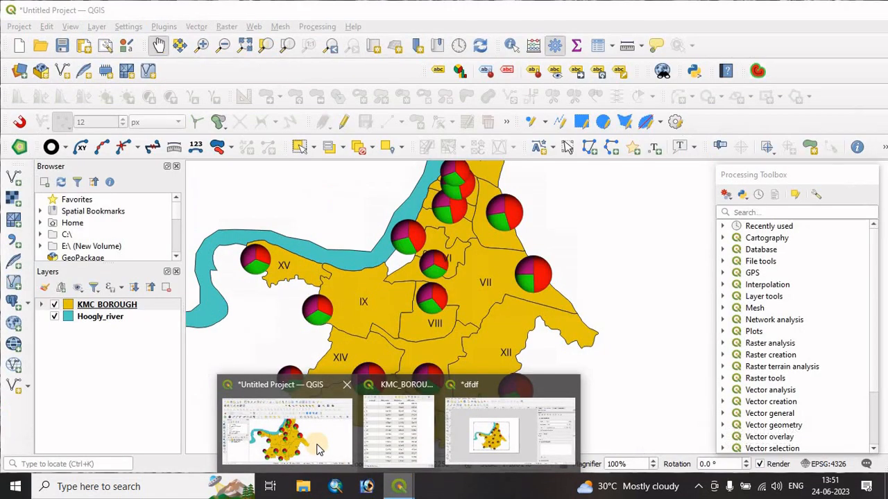
left_click(318, 450)
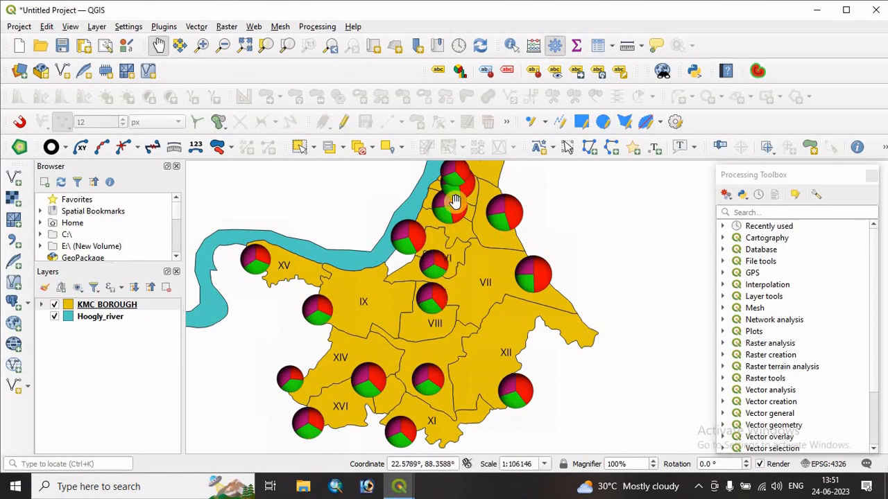
left_click_drag(462, 200, 430, 261)
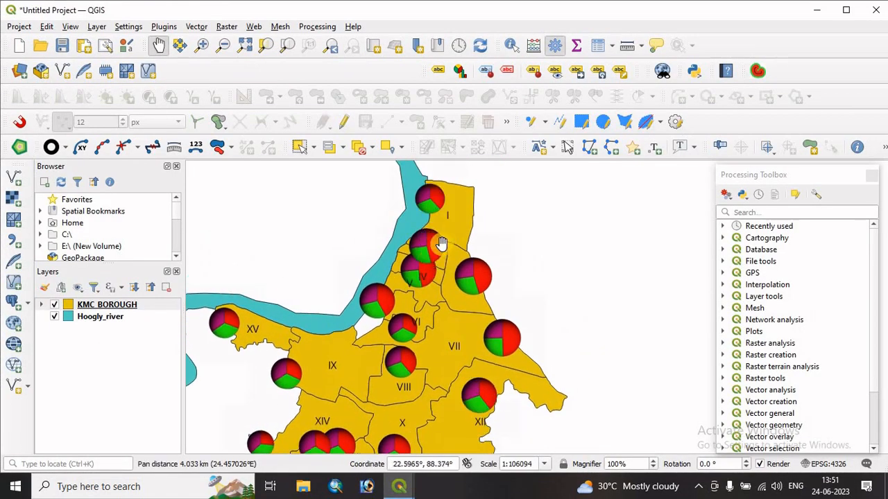
left_click(576, 71)
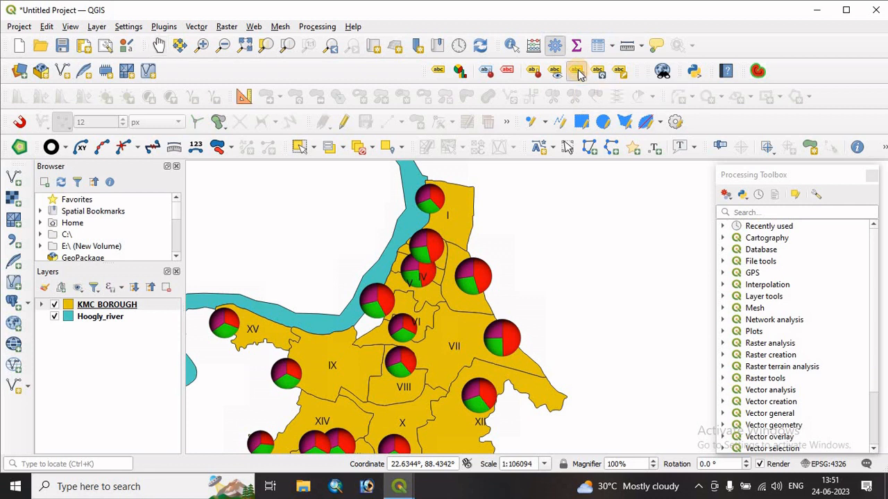
left_click(426, 247)
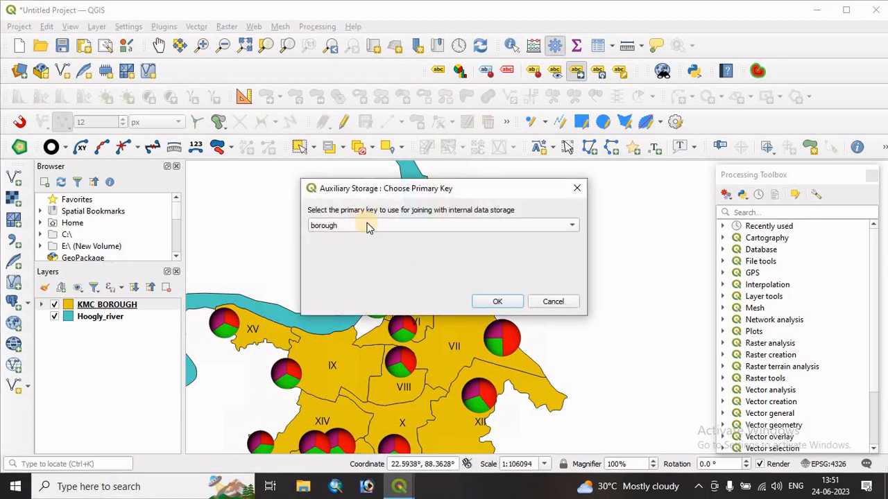
left_click(493, 304)
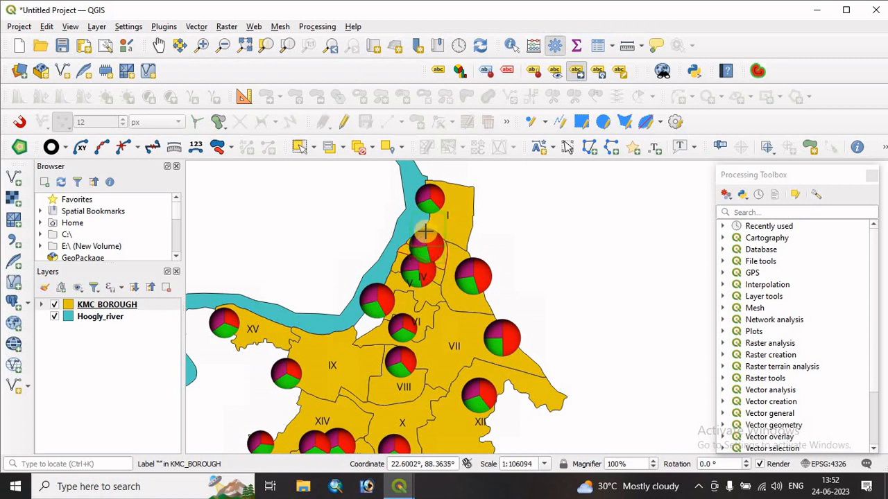
Step: Move the pie chart covering the II label slightly upward and the one covering the V label toward the lower right
left_click(424, 235)
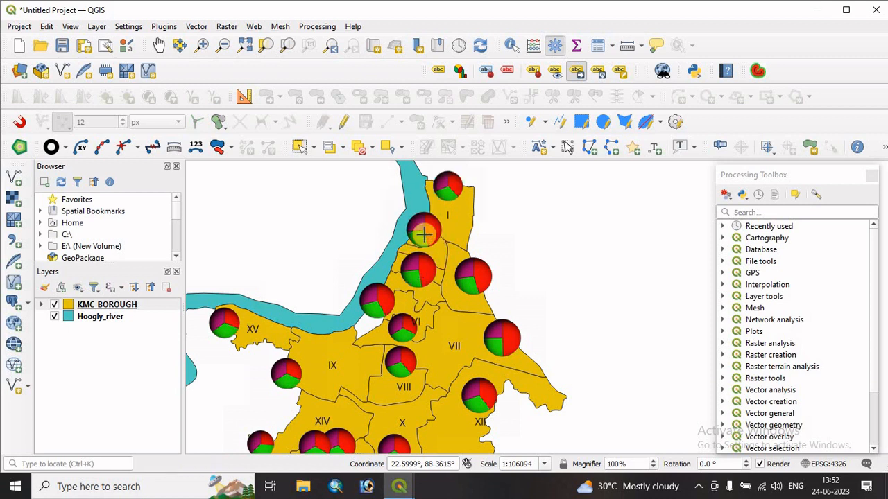
left_click(419, 272)
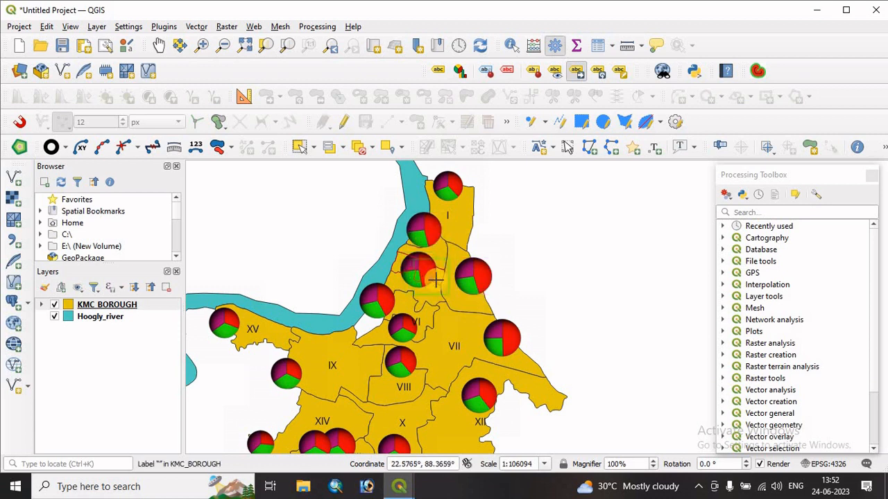
left_click(435, 280)
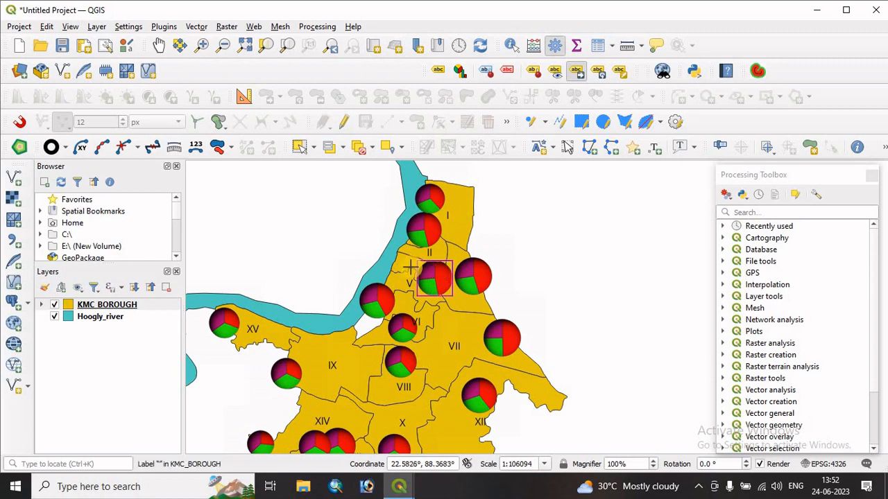
Step: Return to the dfdf layout, refresh the map and inspect the repositioned pie charts at 100% zoom
mouse_move(407, 490)
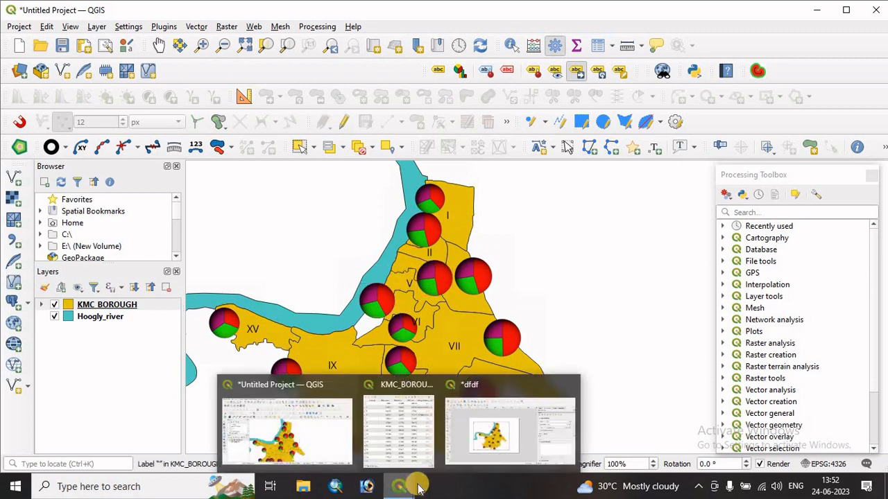
left_click(508, 438)
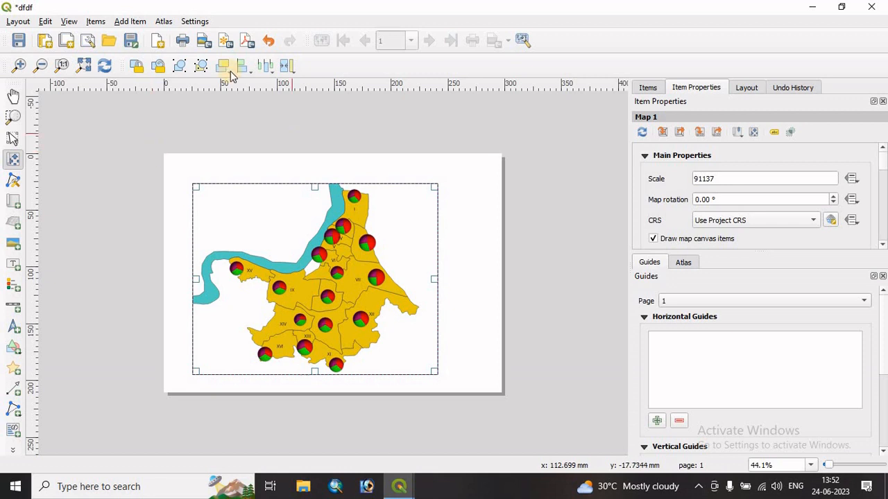
left_click(104, 66)
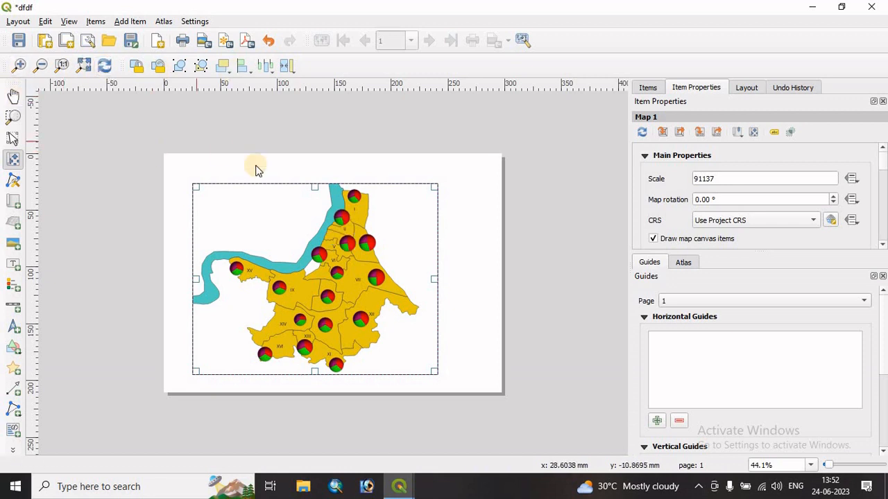
left_click(344, 214)
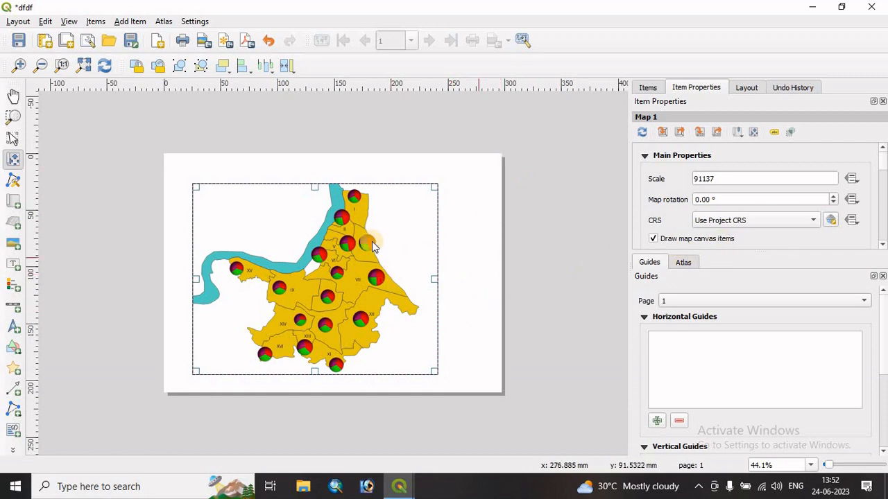
left_click(19, 65)
left_click(19, 65)
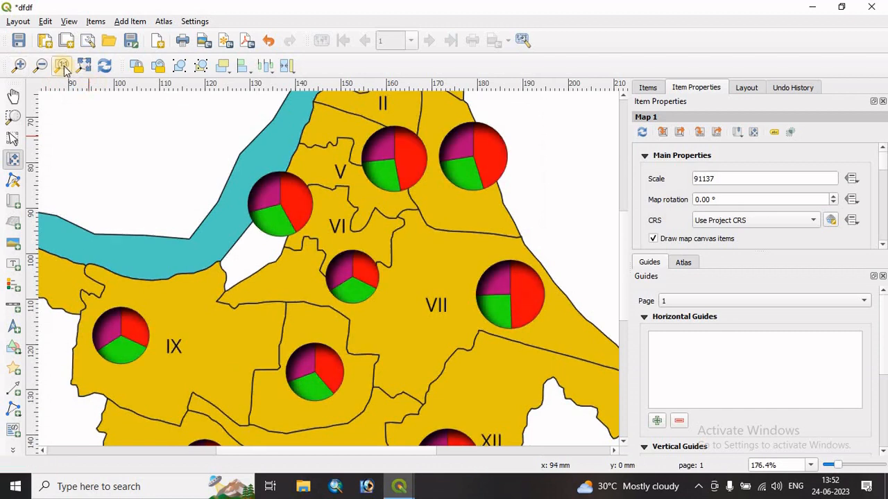
left_click(62, 66)
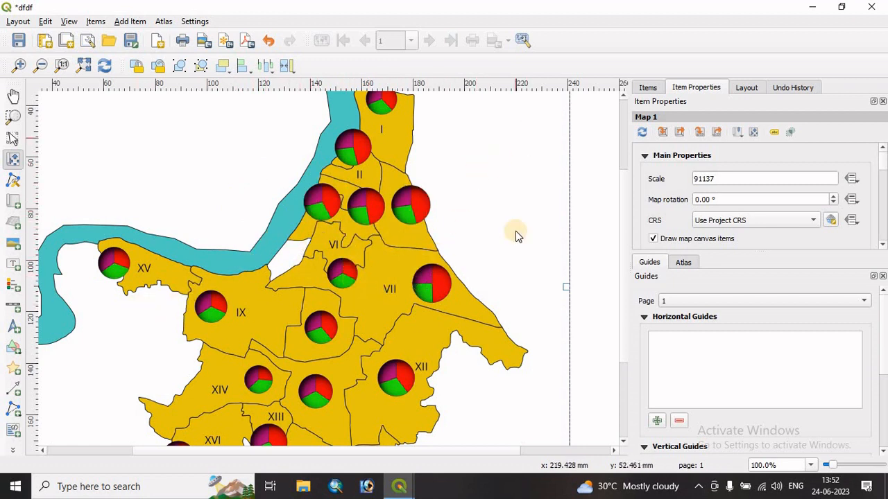
left_click(597, 307)
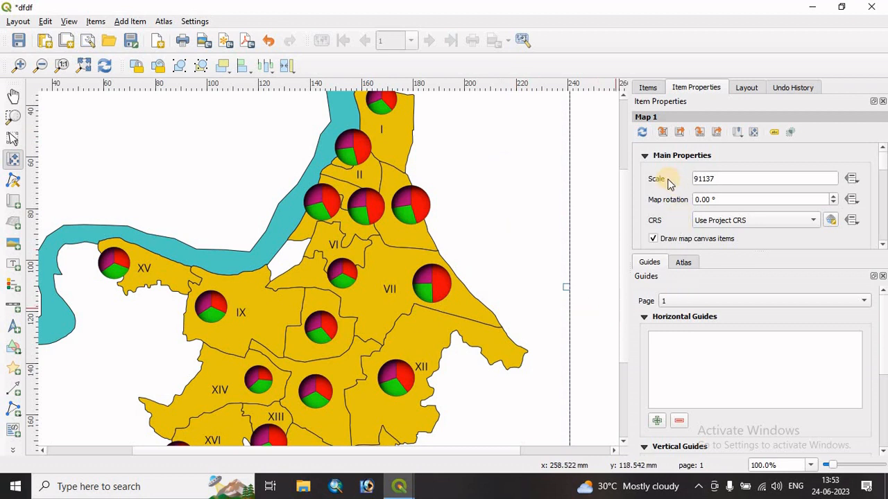
Step: Lock the layers and the layer styles of Map 1
left_click(649, 88)
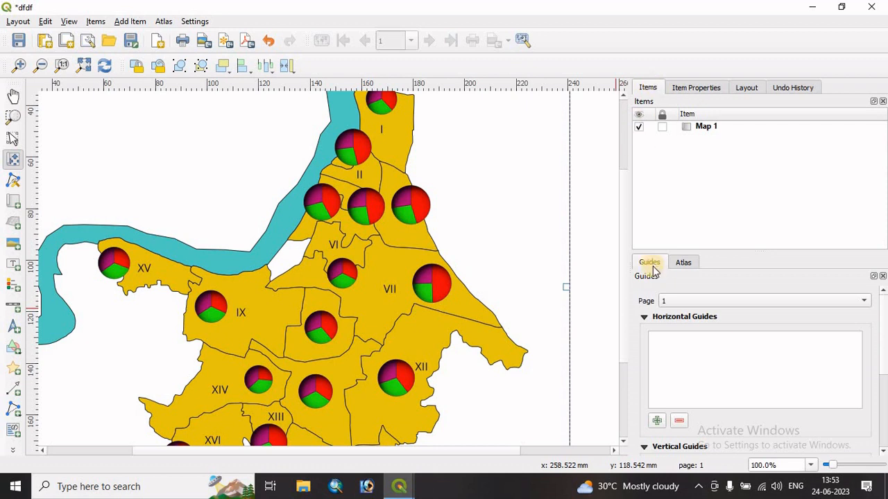
left_click(692, 93)
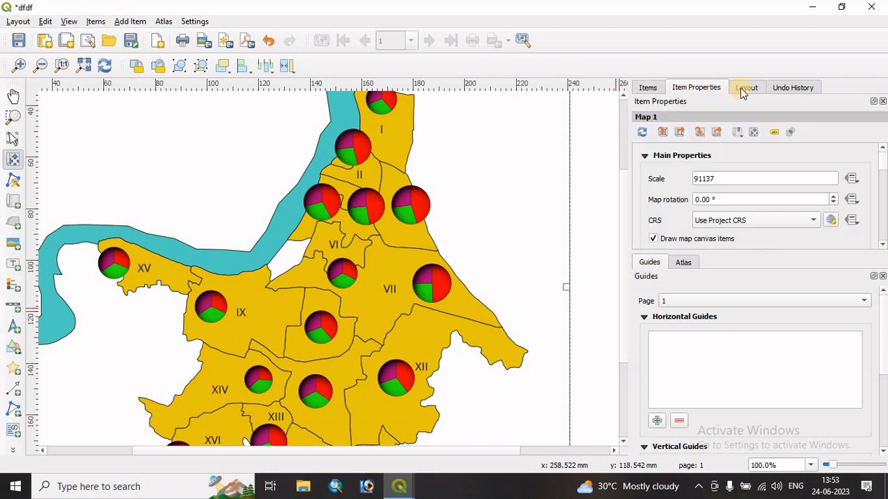
left_click(741, 89)
left_click(694, 88)
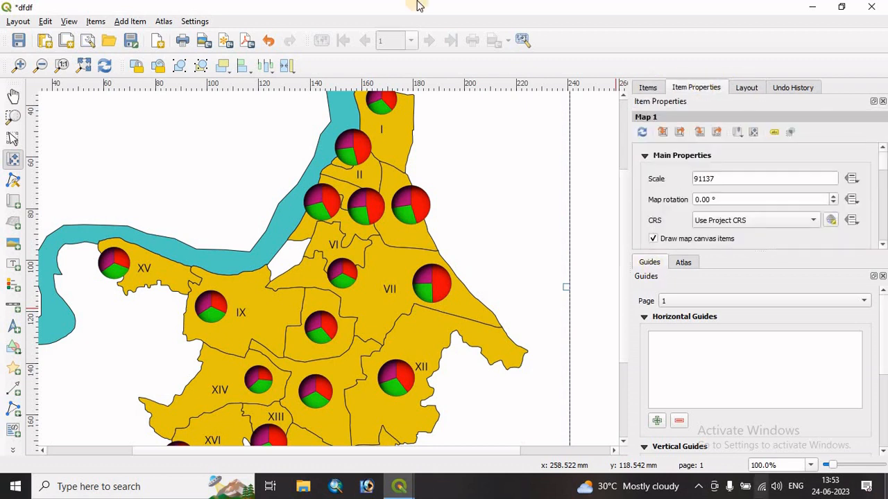
scroll(874, 236, "down", 4)
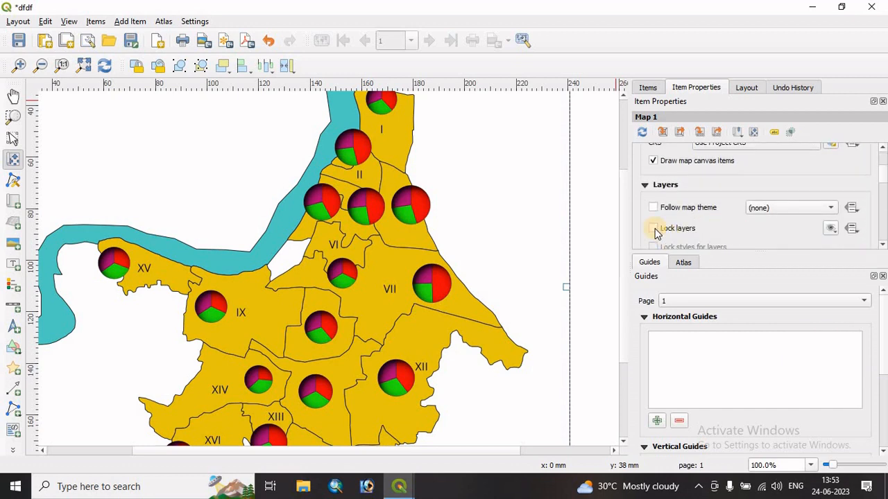
left_click(652, 229)
left_click(653, 207)
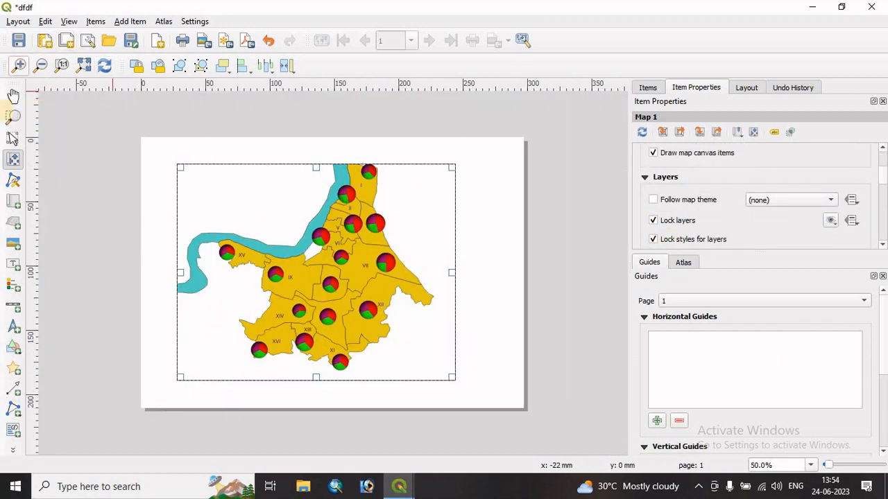
Step: Draw an ellipse about 5 mm wide and 7 mm high on the blank page area right of the map and select it
left_click(62, 65)
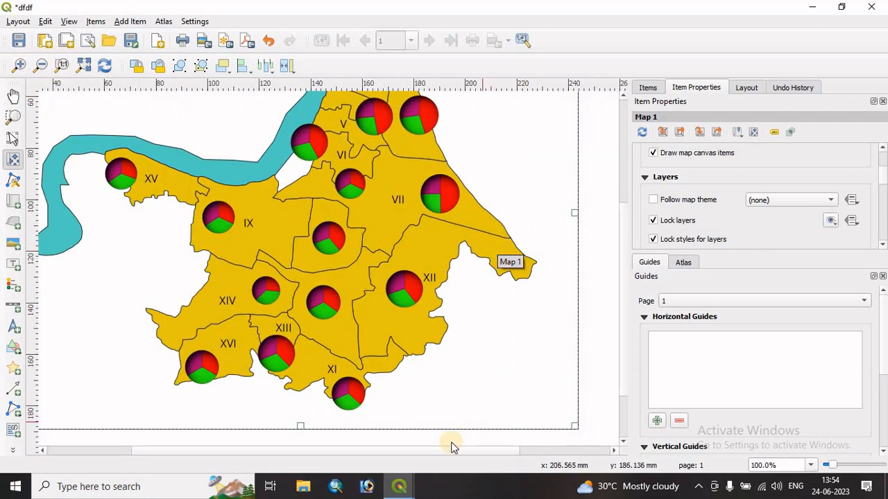
left_click(116, 452)
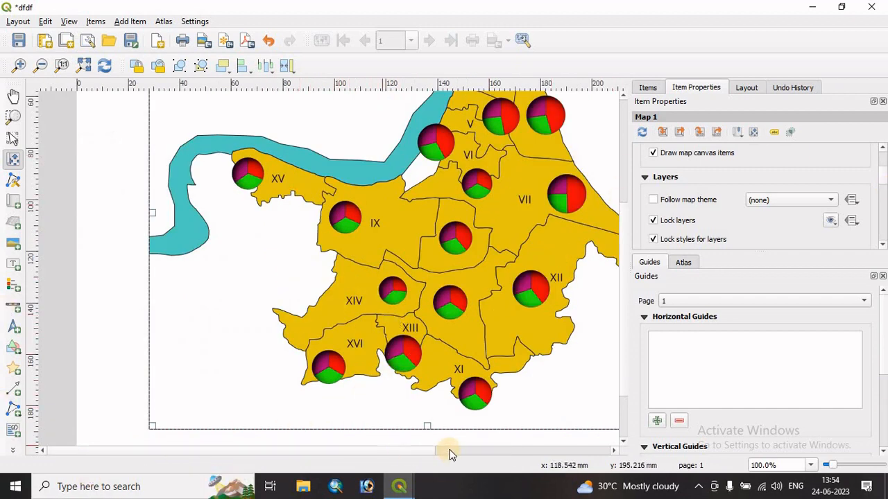
left_click(472, 452)
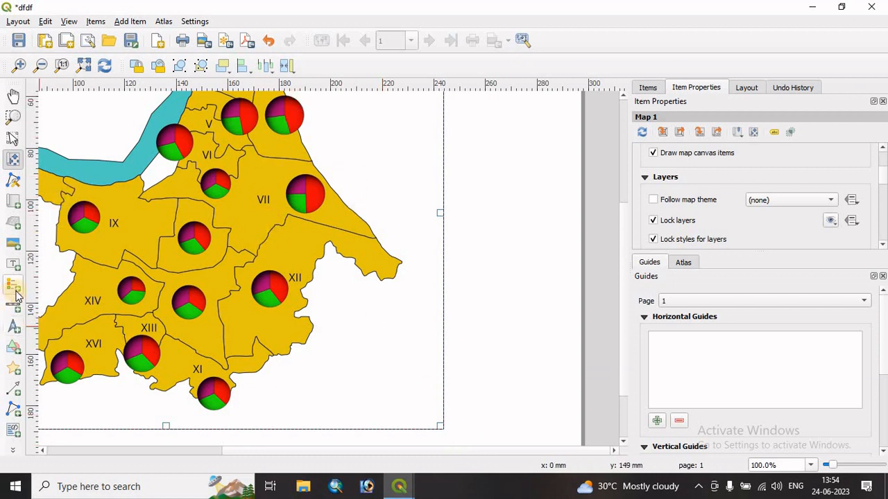
left_click(22, 355)
left_click(51, 361)
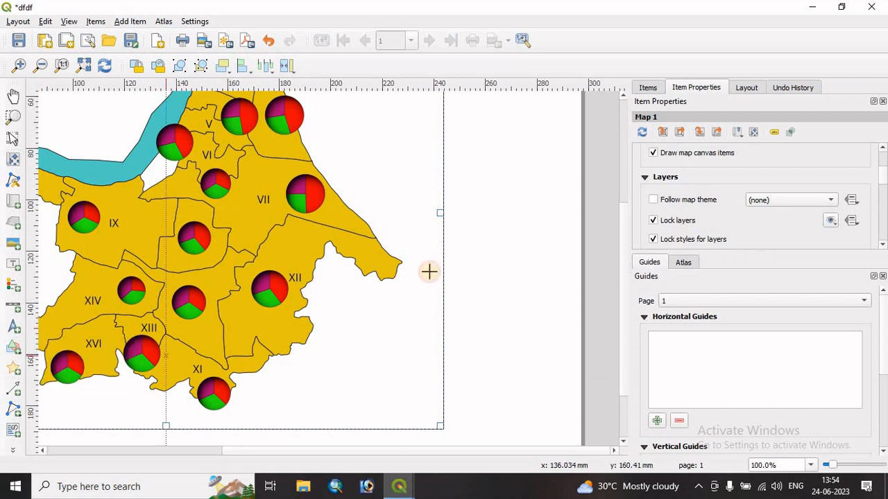
left_click_drag(493, 153, 506, 171)
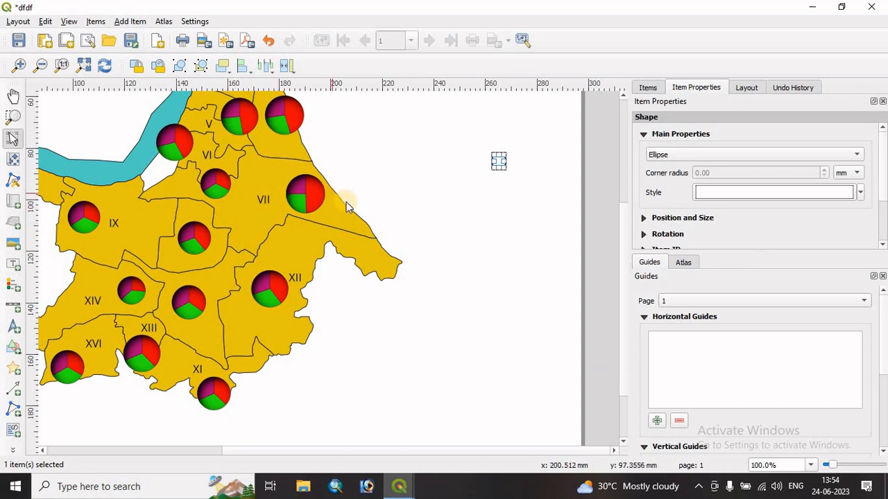
left_click(523, 187)
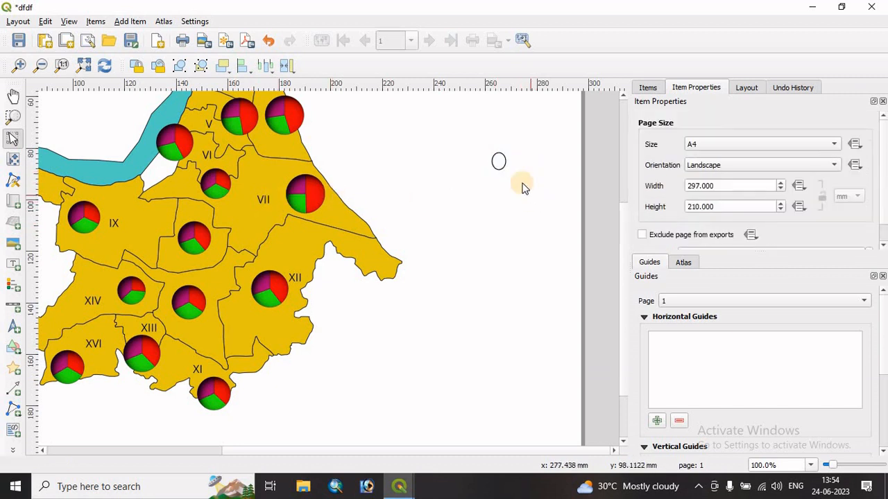
left_click(500, 163)
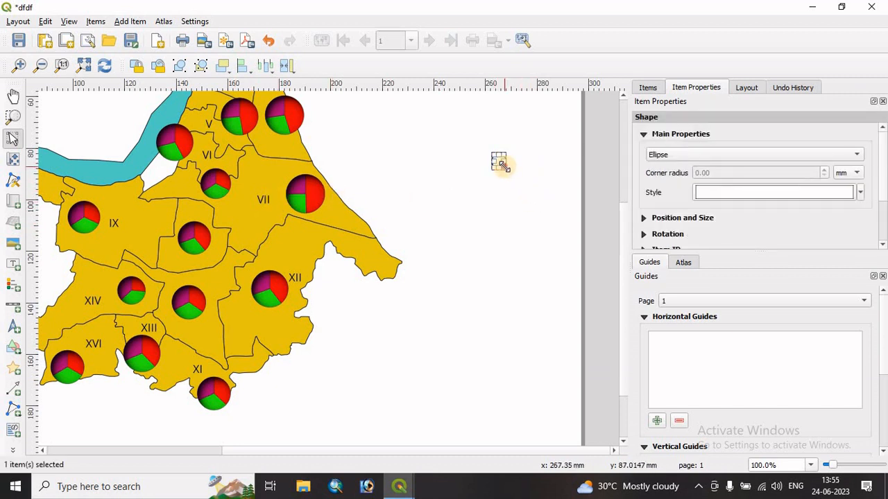
Step: Place the ellipse over borough VII's pie chart, enlarge it beyond the chart, and set its fill opacity to 8%
left_click_drag(502, 164, 317, 216)
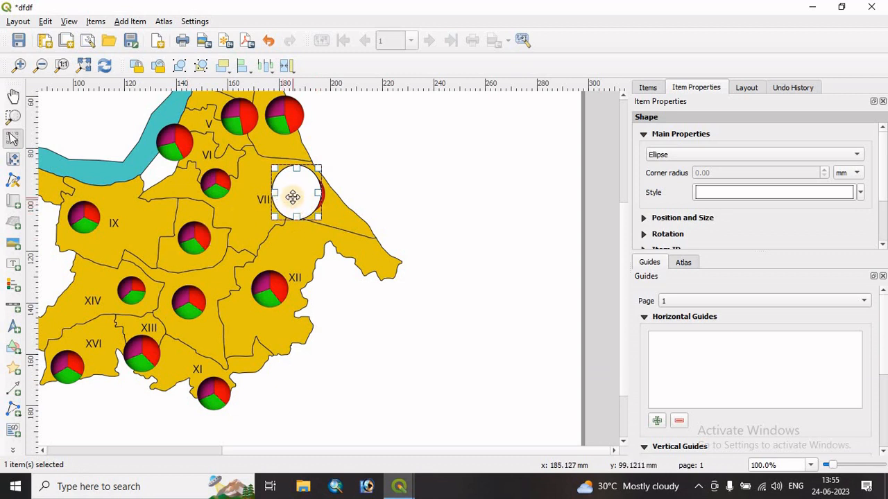
right_click(293, 197)
left_click(801, 196)
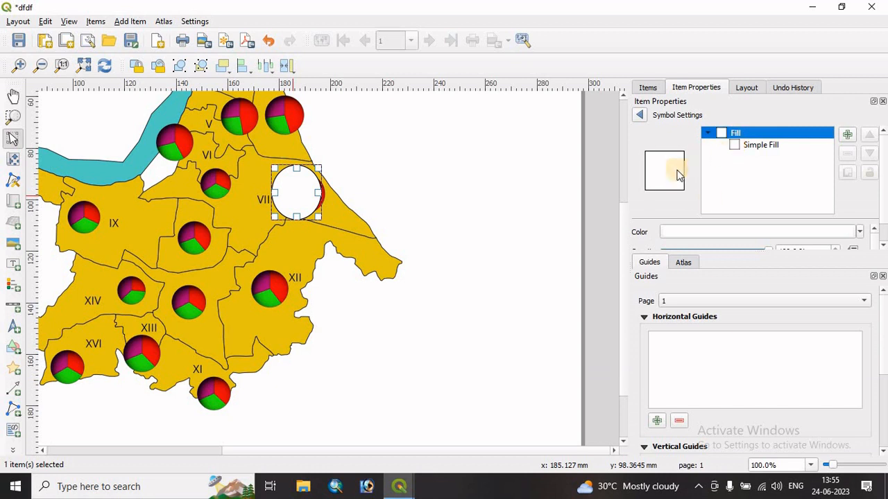
left_click(778, 232)
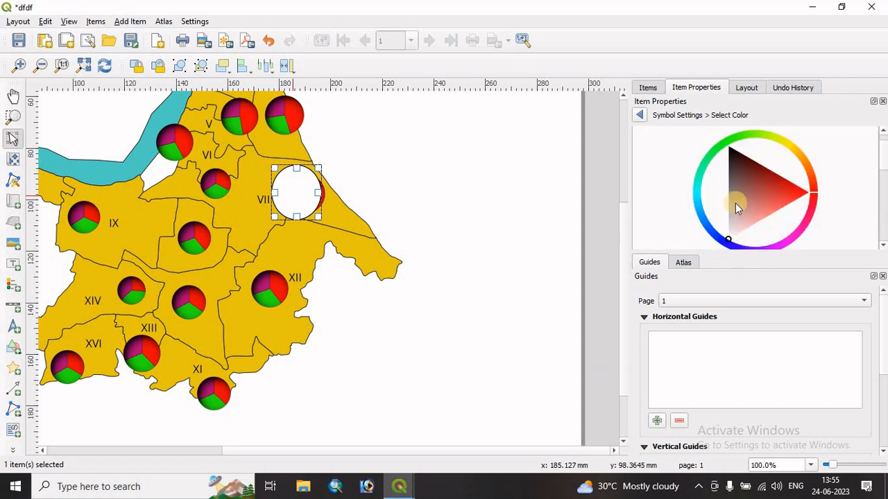
scroll(721, 211, "down", 3)
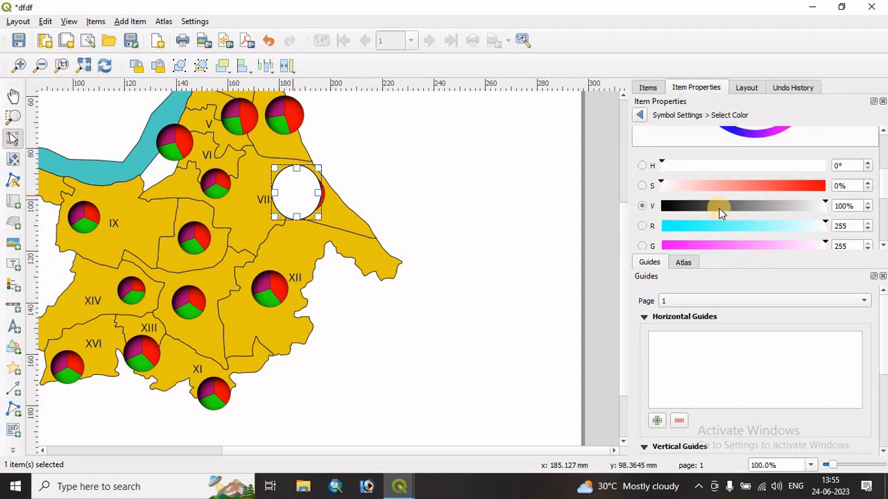
scroll(721, 214, "down", 2)
left_click(679, 208)
scroll(701, 211, "down", 1)
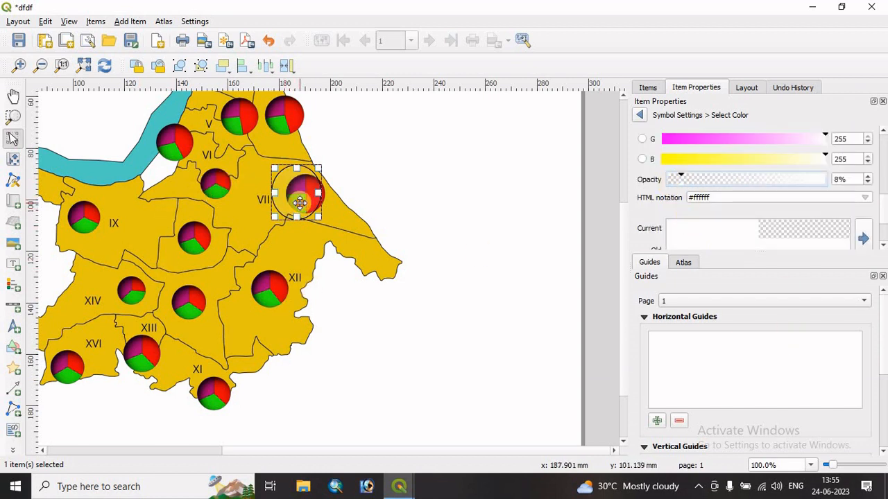
Step: Resize the ellipse to match the outline of borough VII's pie chart, then move it to the blank page area right of the map
left_click(421, 190)
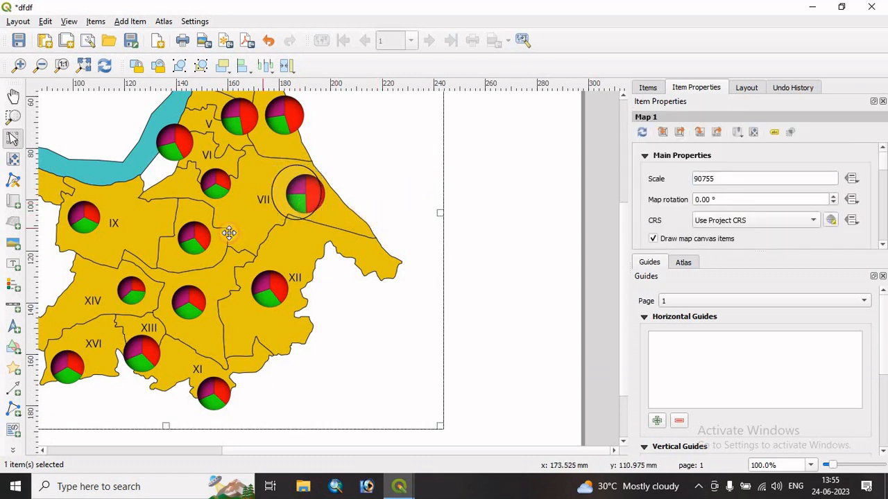
left_click(301, 193)
left_click_drag(273, 170, 286, 176)
left_click_drag(318, 197, 302, 210)
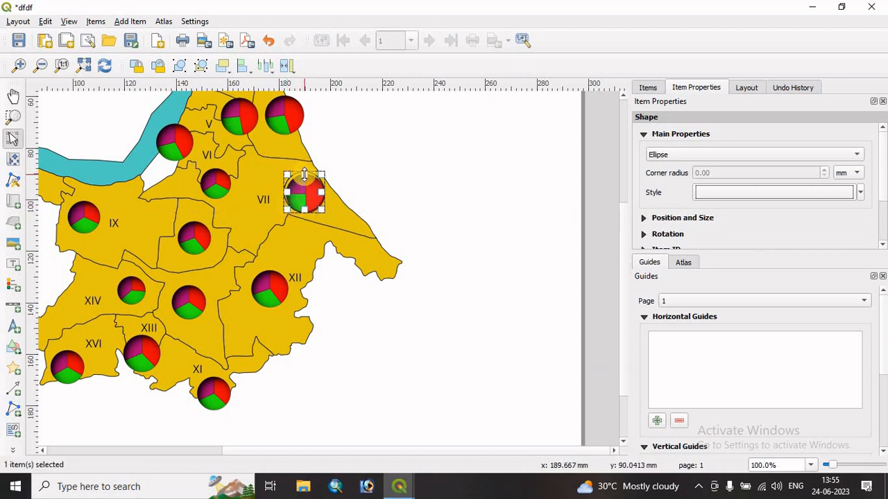
left_click_drag(304, 174, 289, 194)
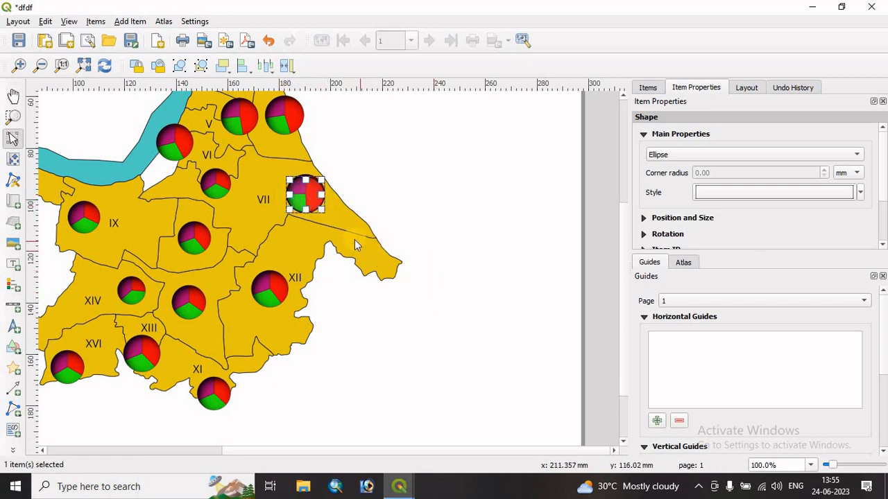
left_click_drag(302, 191, 449, 173)
left_click(481, 262)
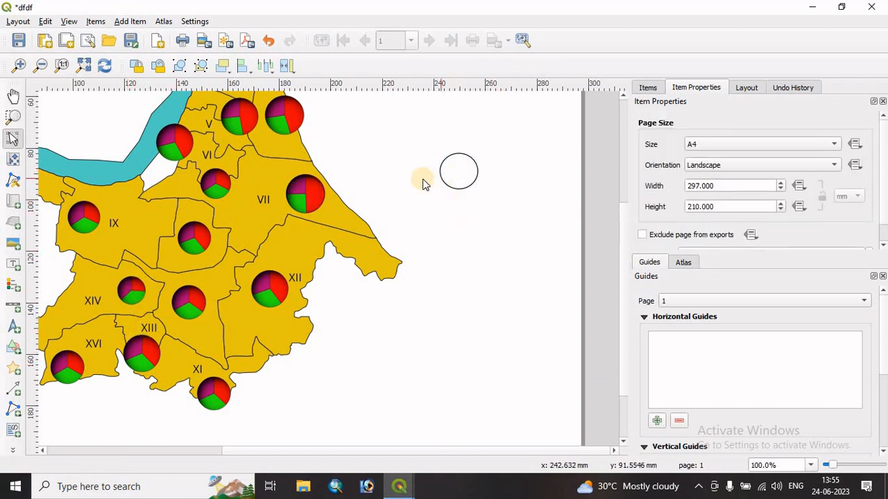
Step: Duplicate the transparent circle as a smaller one and nest it inside the larger circle, touching at the bottom
left_click(468, 164)
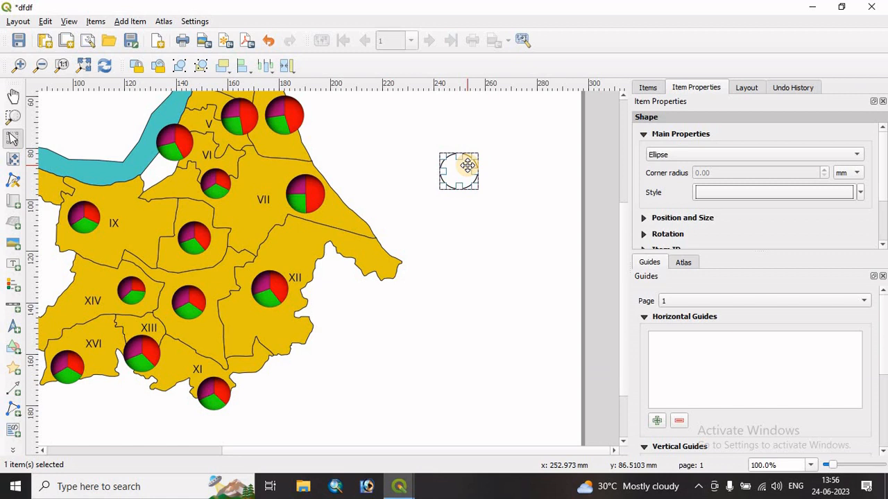
key("ctrl+v")
left_click_drag(488, 185, 459, 177)
left_click(484, 236)
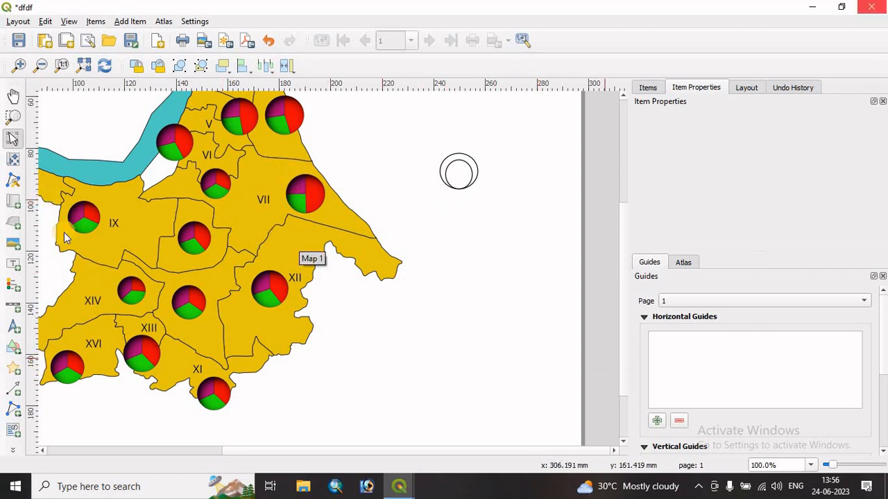
Step: Draw a small circle about 8 mm across on the blank page area below the nested circles
left_click(13, 349)
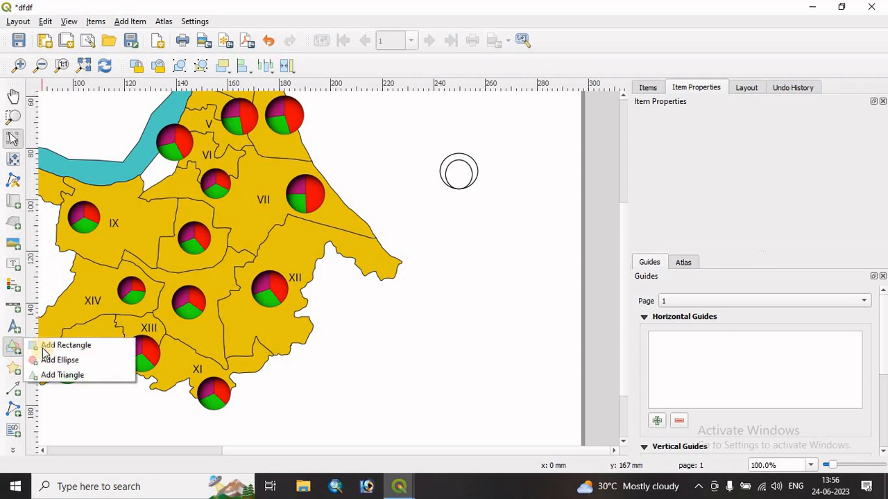
left_click(60, 360)
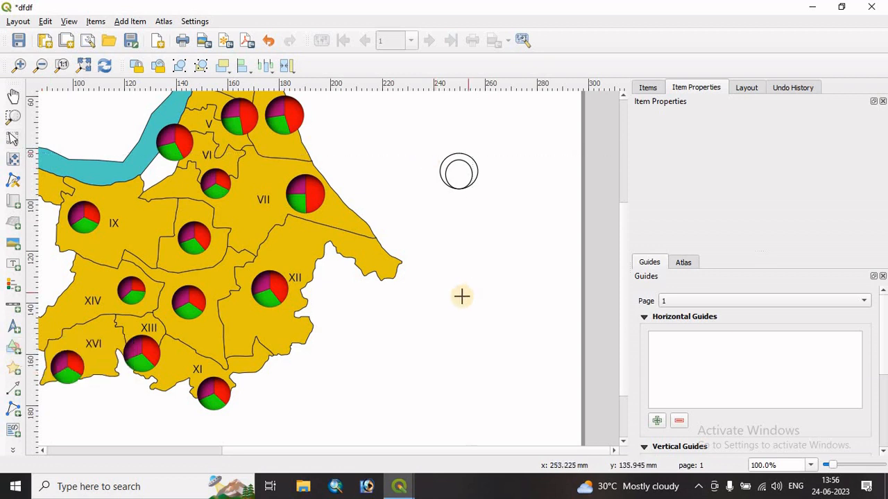
left_click_drag(458, 266, 479, 284)
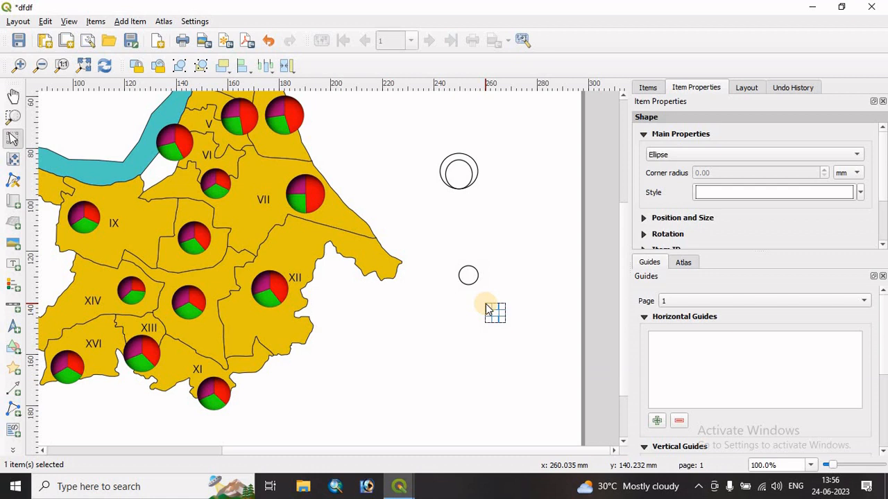
Step: Make two copies of the small circle and arrange all three in an evenly spaced vertical column
left_click_drag(495, 314, 494, 314)
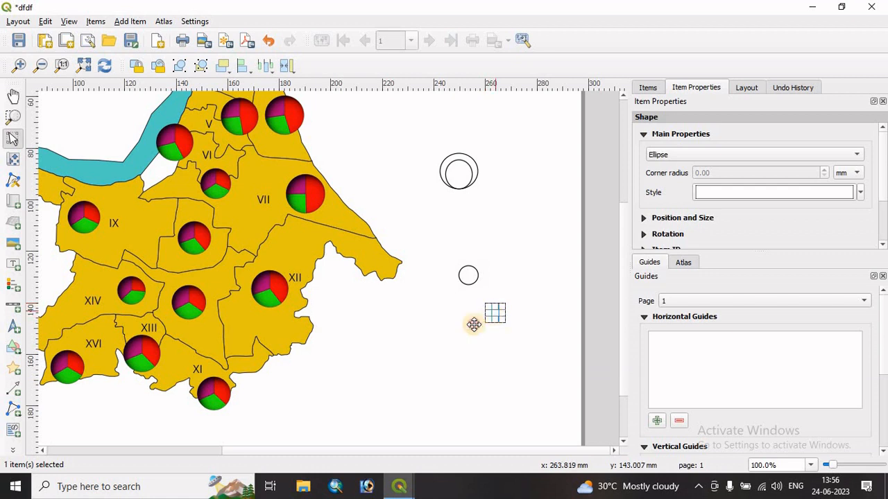
left_click(494, 354)
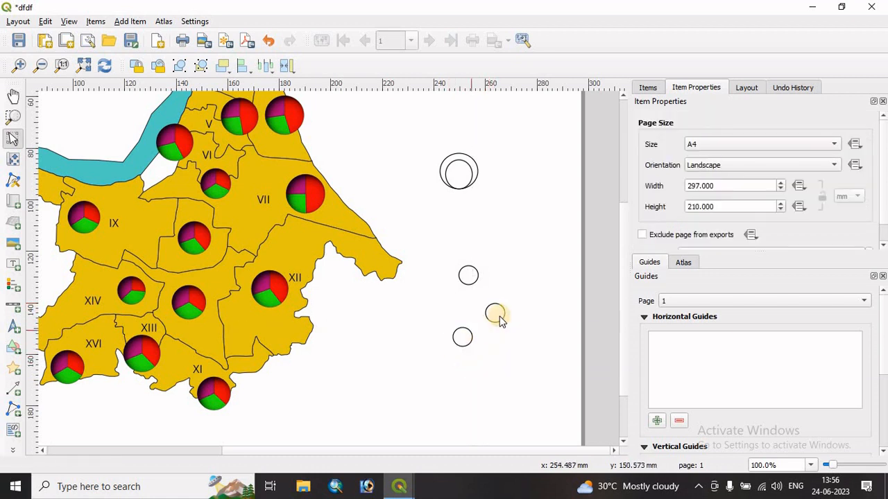
left_click_drag(495, 314, 466, 301)
left_click(501, 327)
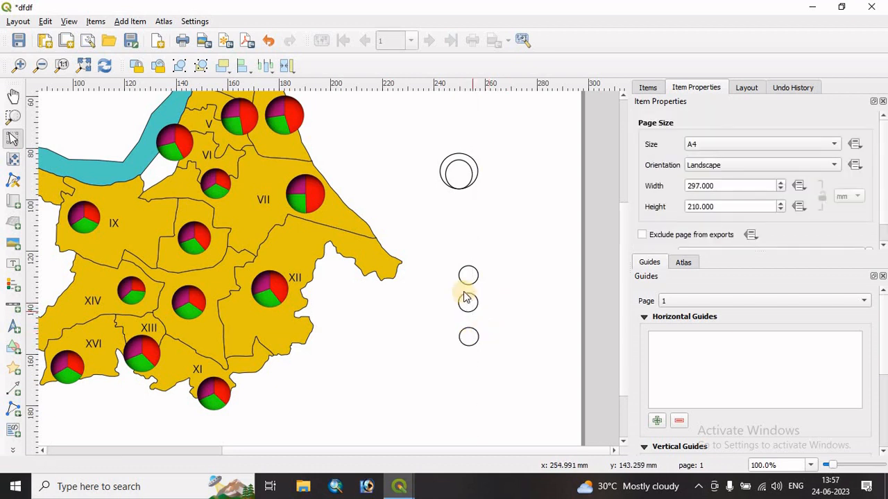
left_click_drag(467, 337, 471, 330)
left_click(501, 319)
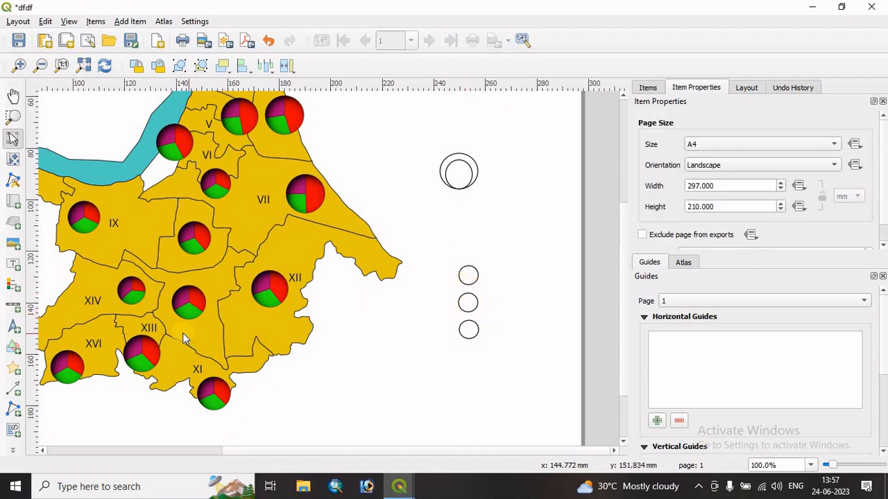
Step: Fill the top circle of the column with red to match the pie charts' red slices
left_click(469, 276)
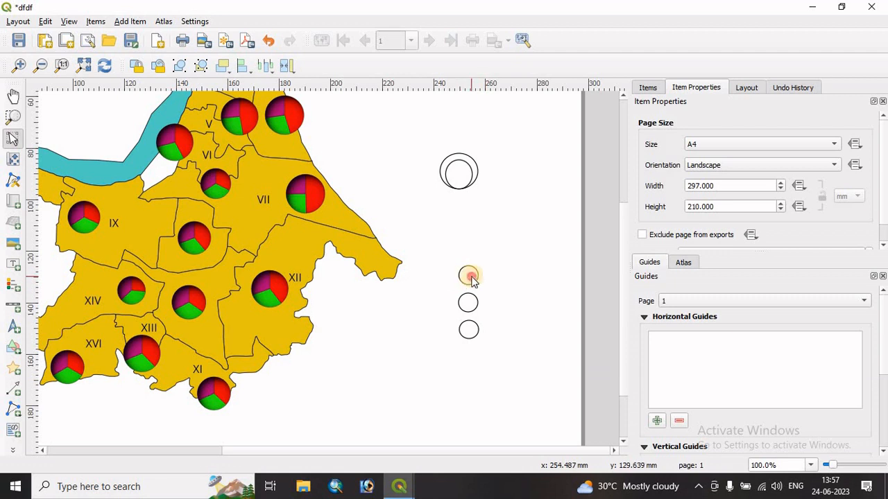
left_click(782, 196)
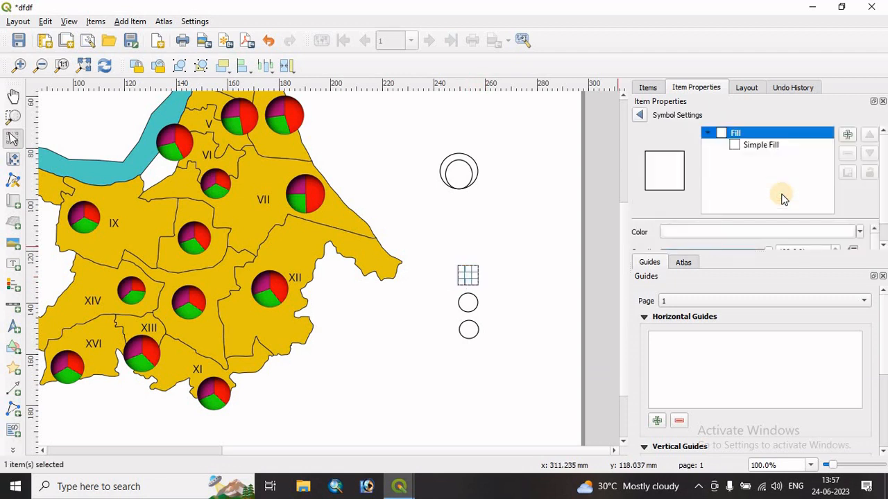
left_click(722, 233)
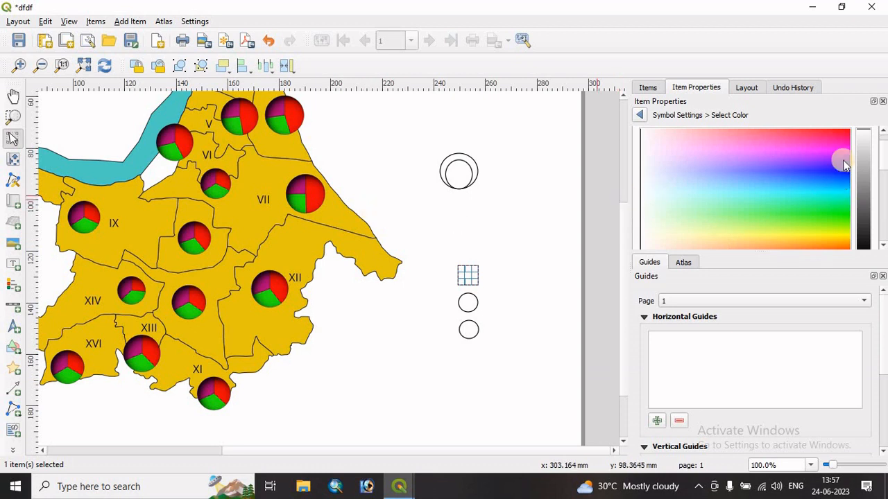
left_click(847, 134)
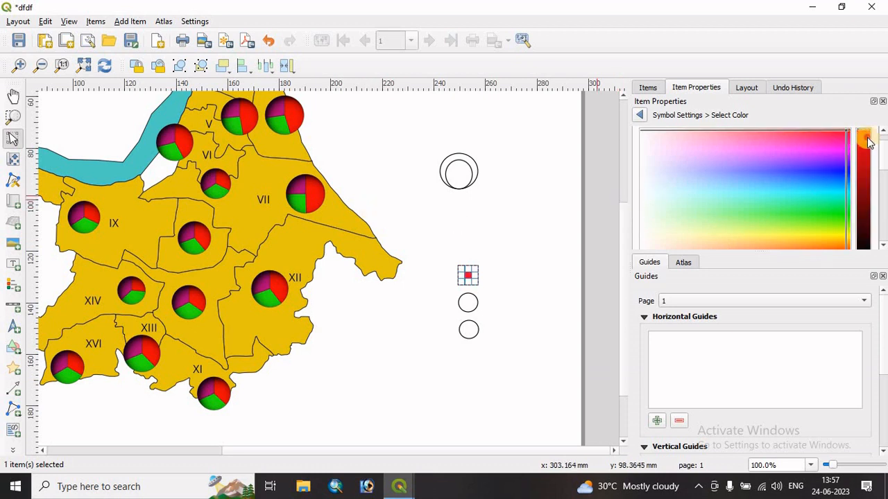
left_click(531, 339)
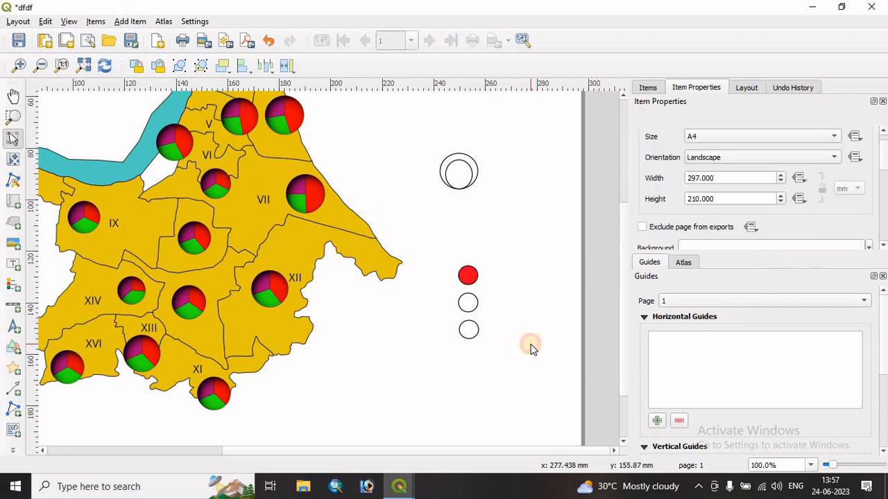
Step: Fill the middle circle of the column with green to match the pie charts' green slices
left_click(469, 304)
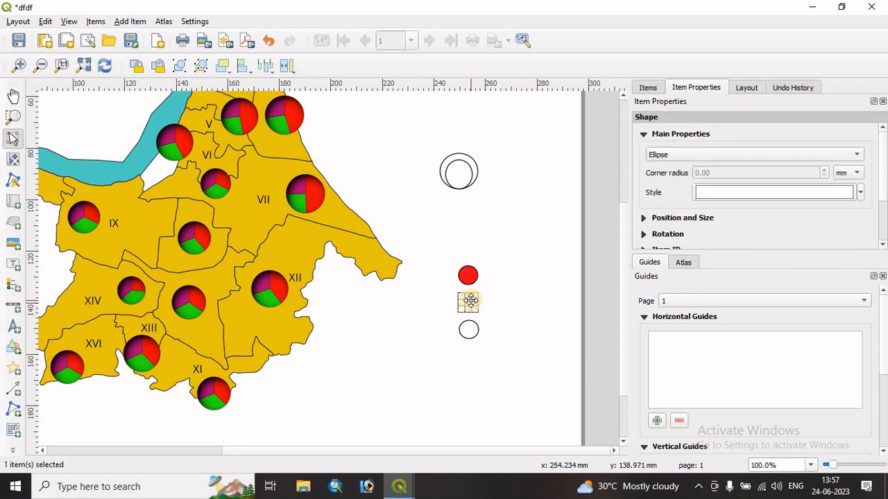
left_click(782, 197)
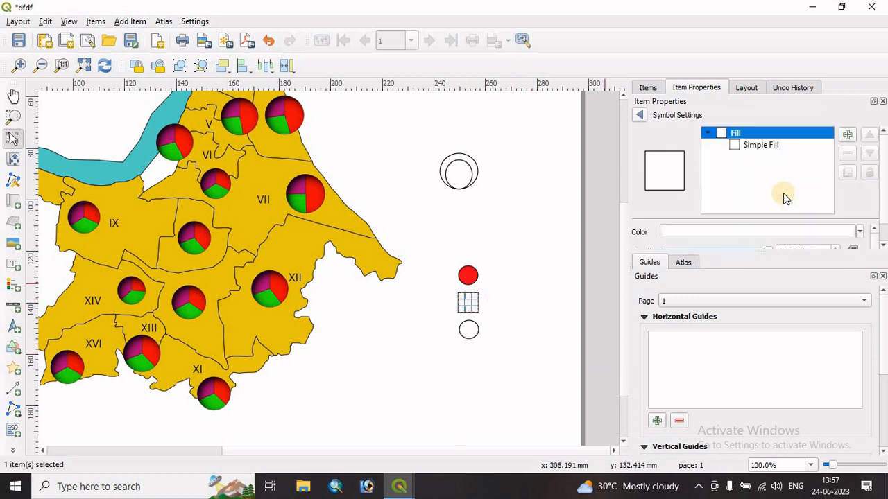
left_click(777, 232)
left_click(840, 211)
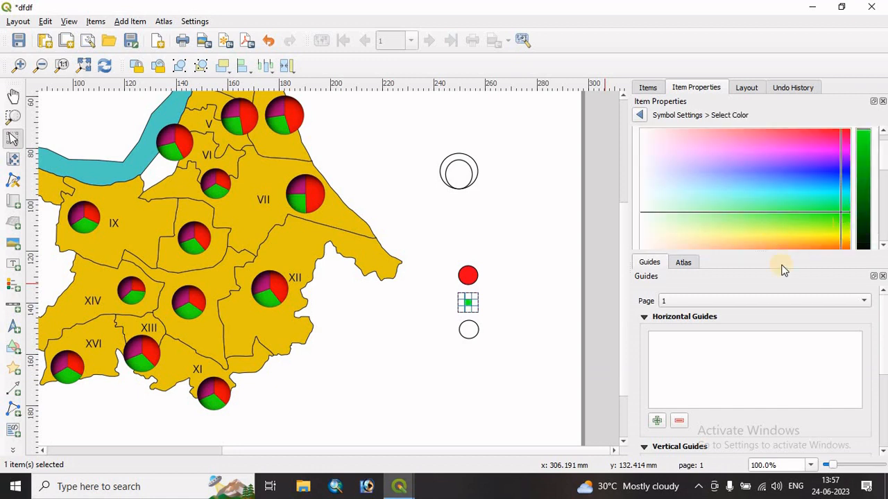
left_click(527, 316)
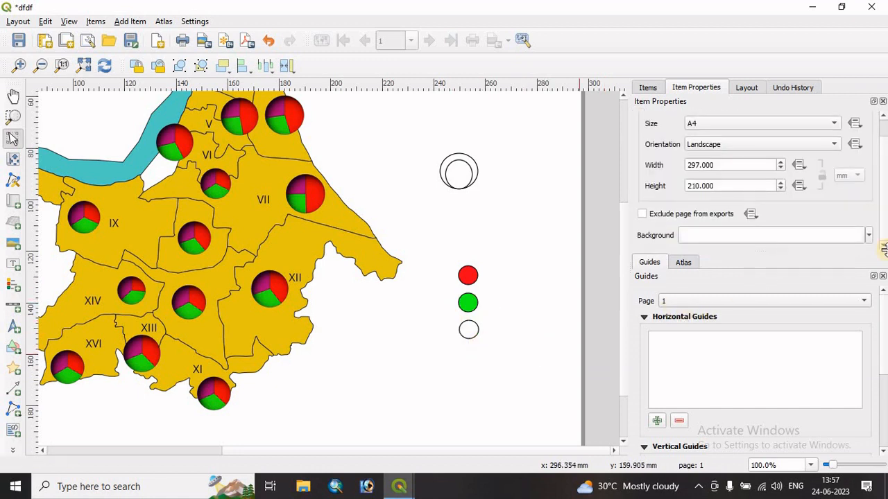
Step: Fill the bottom circle of the column with magenta to represent the pie charts' purple slices
left_click(470, 330)
left_click(838, 192)
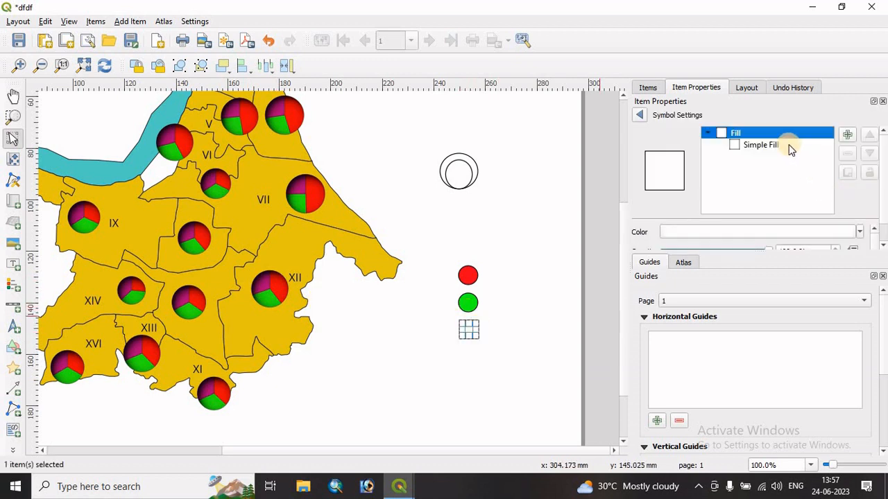
left_click(780, 231)
left_click(838, 152)
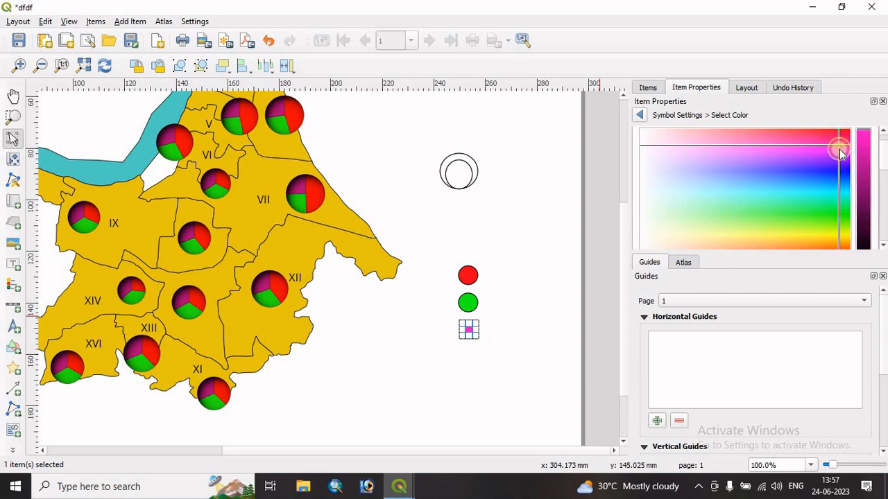
left_click(507, 316)
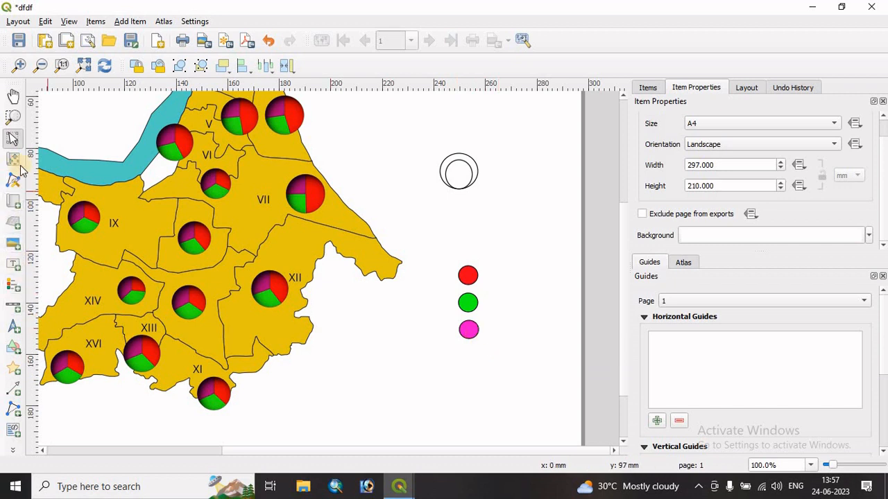
Step: Add a "Main worker" label beside the red circle, then move it next to the green circle
left_click(13, 264)
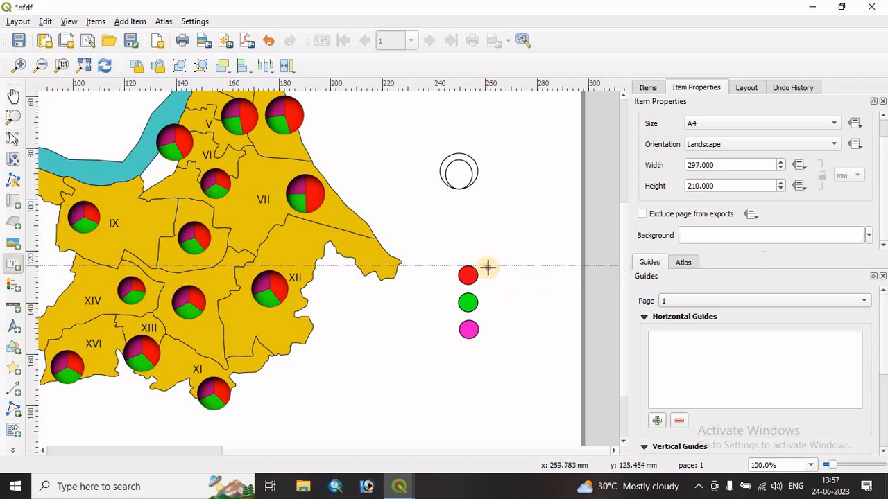
left_click_drag(488, 267, 548, 281)
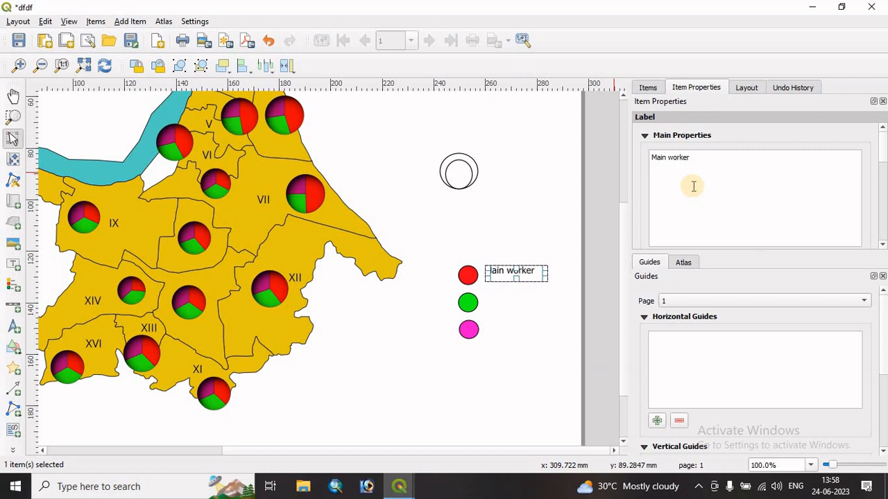
left_click(523, 237)
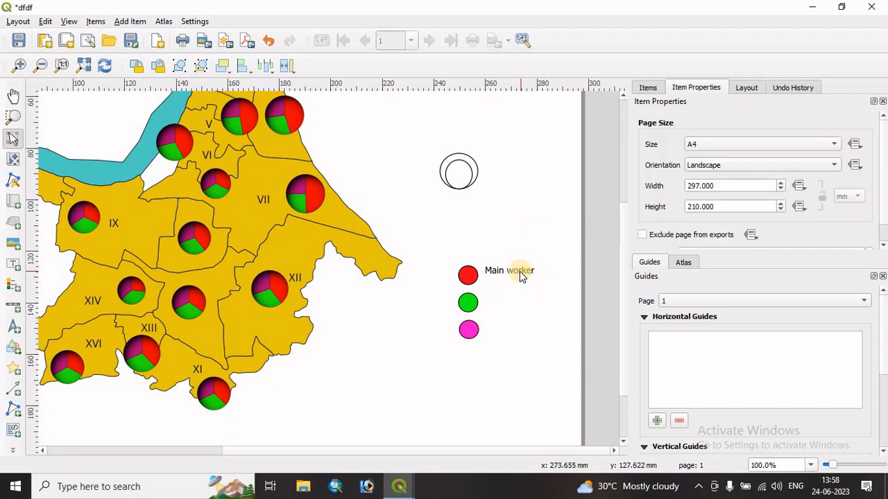
left_click_drag(512, 270, 511, 302)
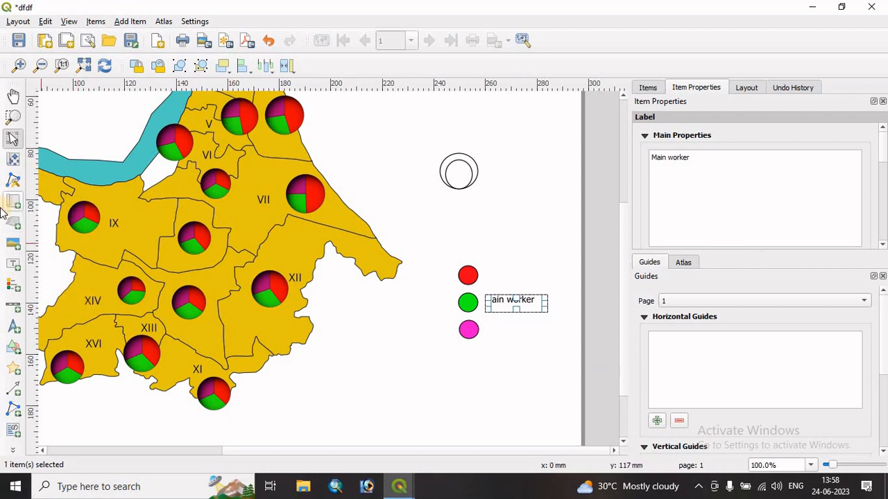
Step: Insert a legend for Map 1 at X 213.880 mm, Y 150.321 mm and shift it up-left, clear of the coloured circles
left_click(16, 290)
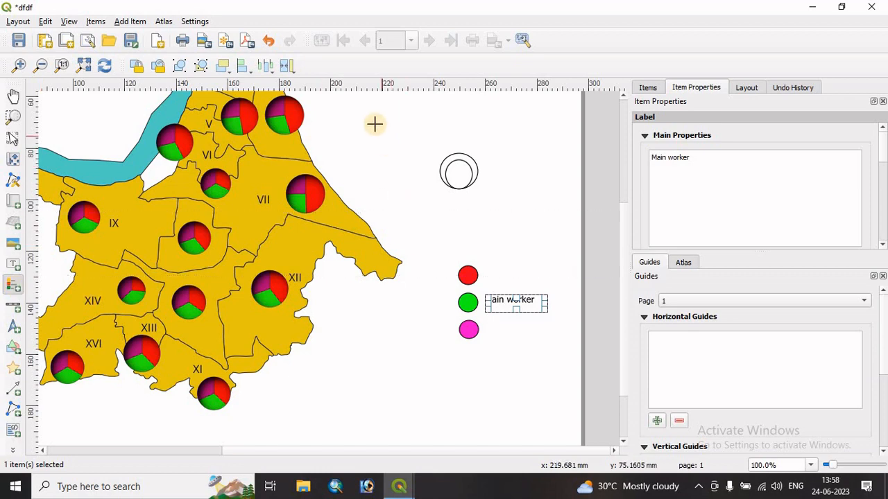
left_click(358, 321)
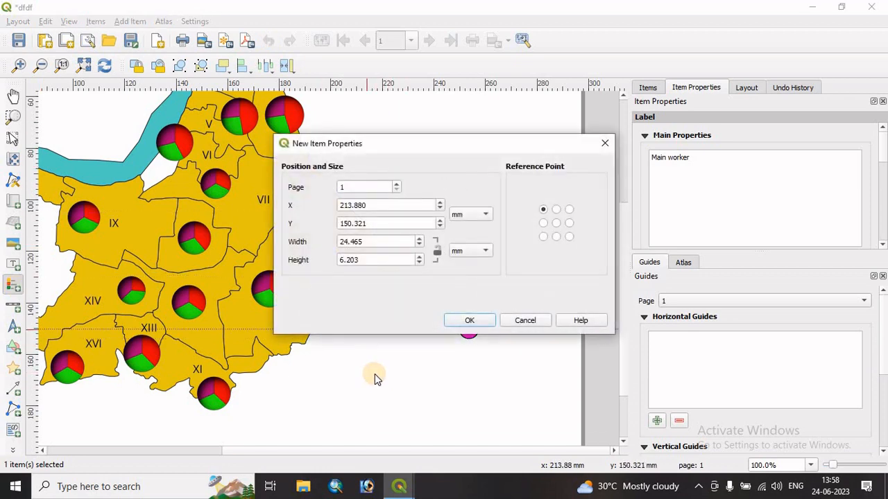
left_click(474, 324)
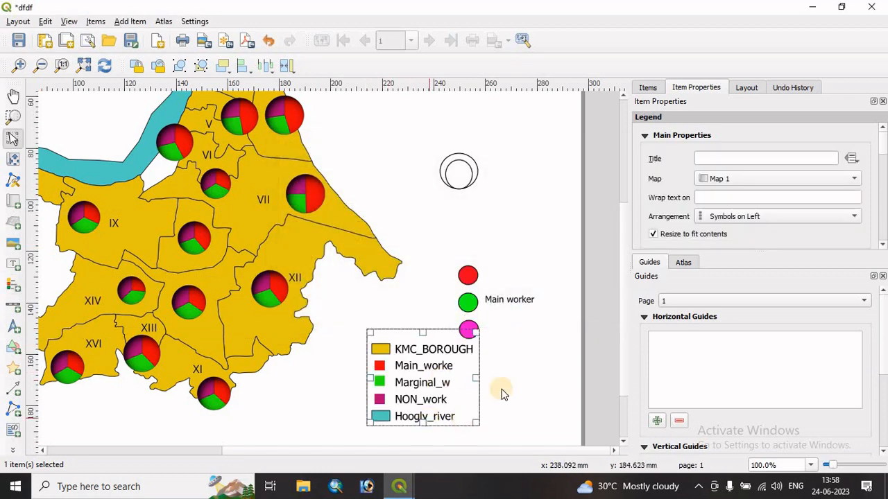
left_click_drag(416, 376, 379, 362)
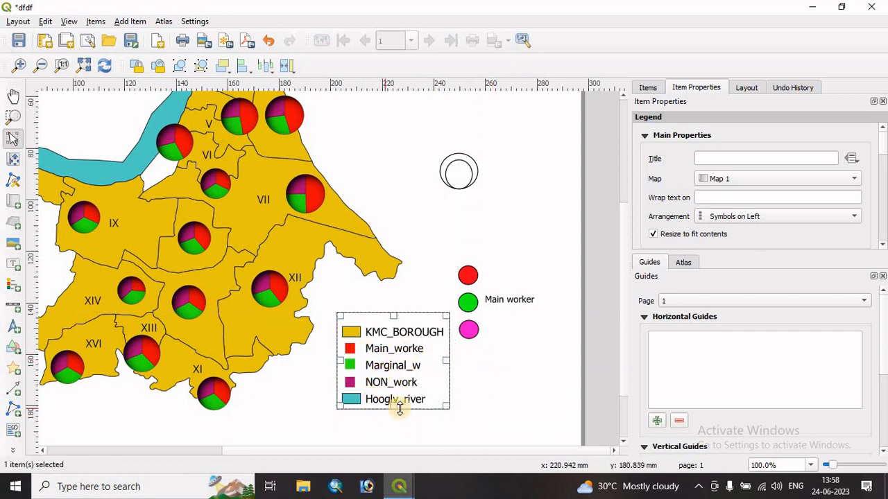